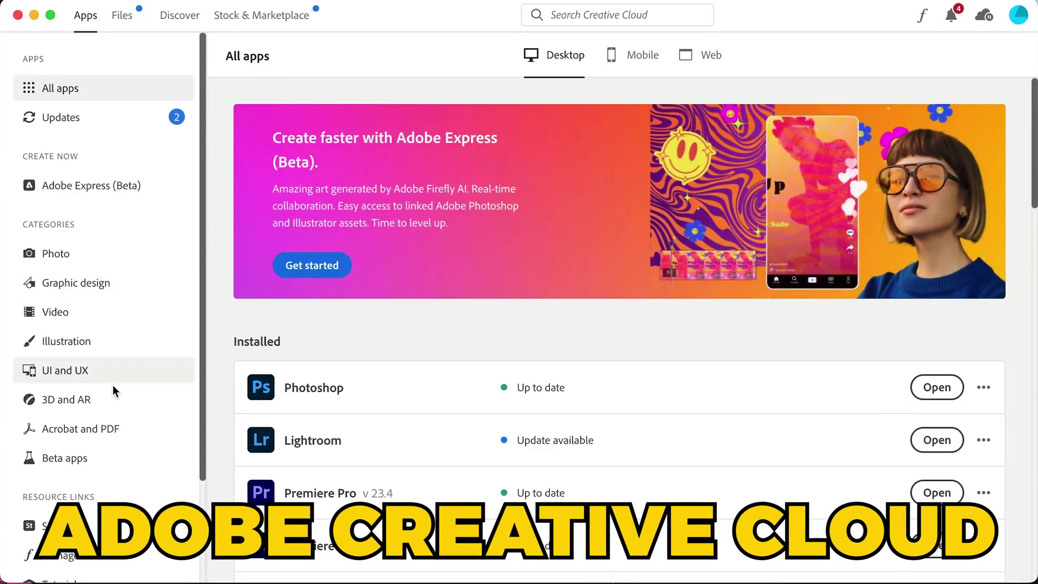
Show the Beta apps list in Creative Cloud and the options menu for Photoshop (Beta).
{"action": "left_click", "coordinate": [75, 457]}
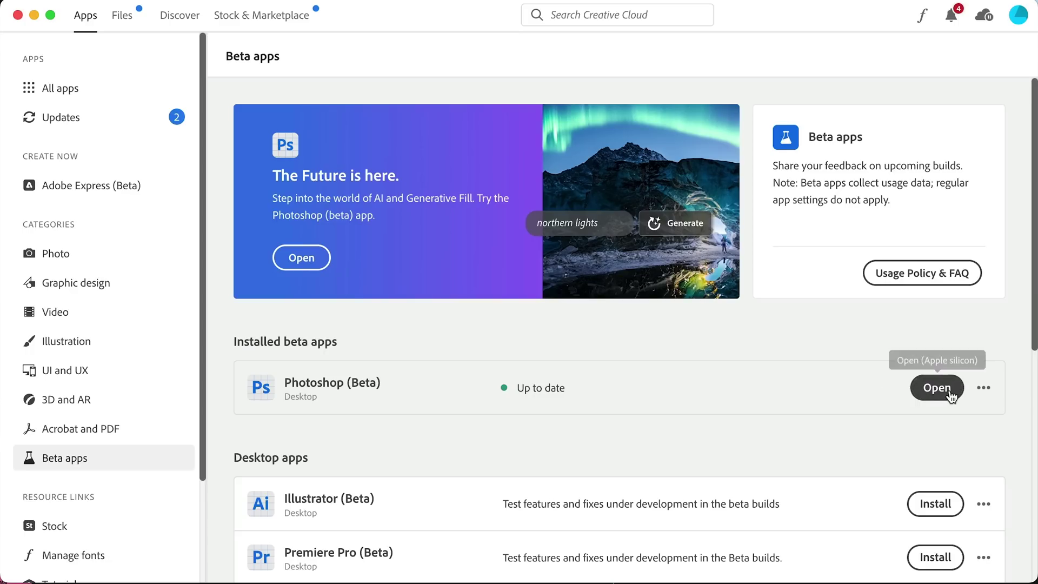
{"action": "left_click", "coordinate": [982, 389]}
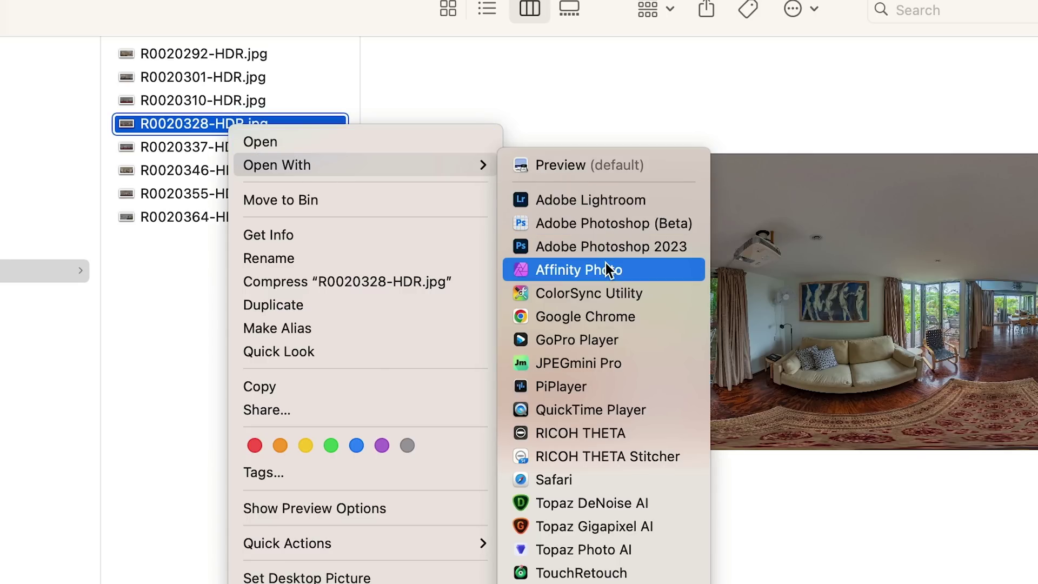
Open the room panorama in Affinity Photo as an equirectangular live projection.
{"action": "left_click", "coordinate": [604, 266]}
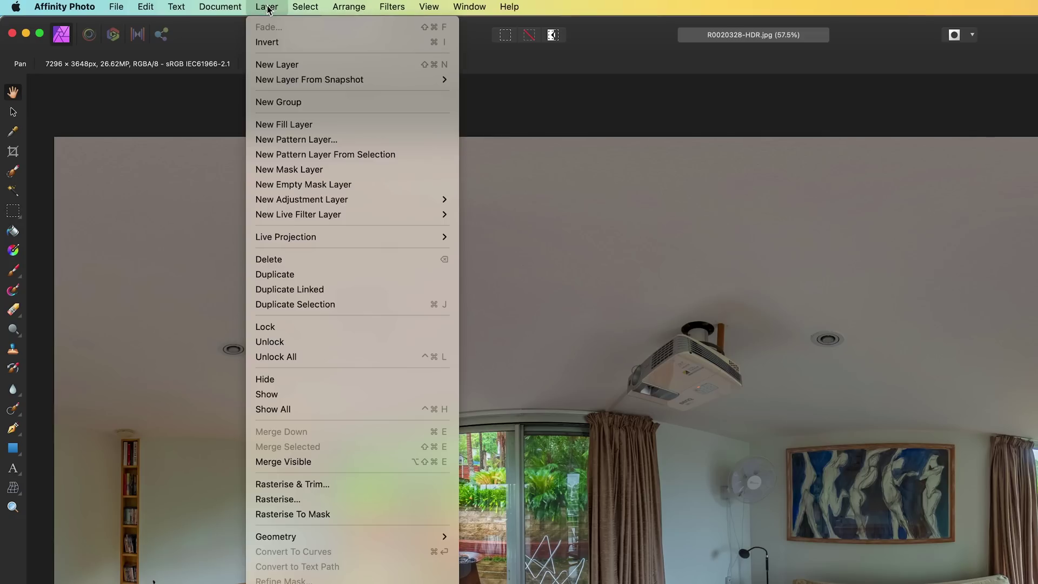
{"action": "mouse_move", "coordinate": [435, 237]}
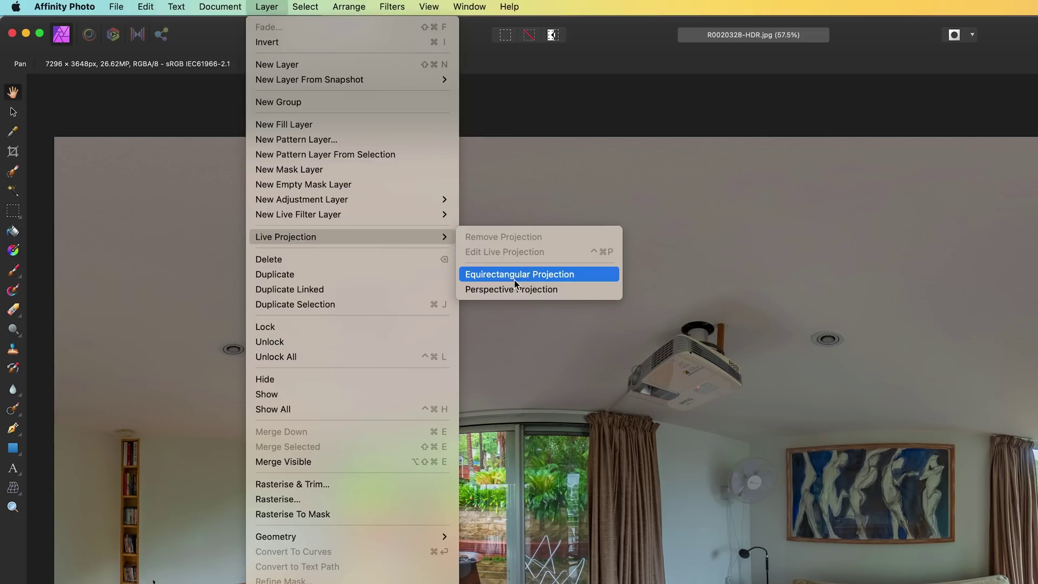
{"action": "left_click", "coordinate": [514, 278]}
Turn and zoom the projection to frame the glass doors and patio.
{"action": "left_click_drag", "start_coordinate": [626, 294], "coordinate": [411, 368]}
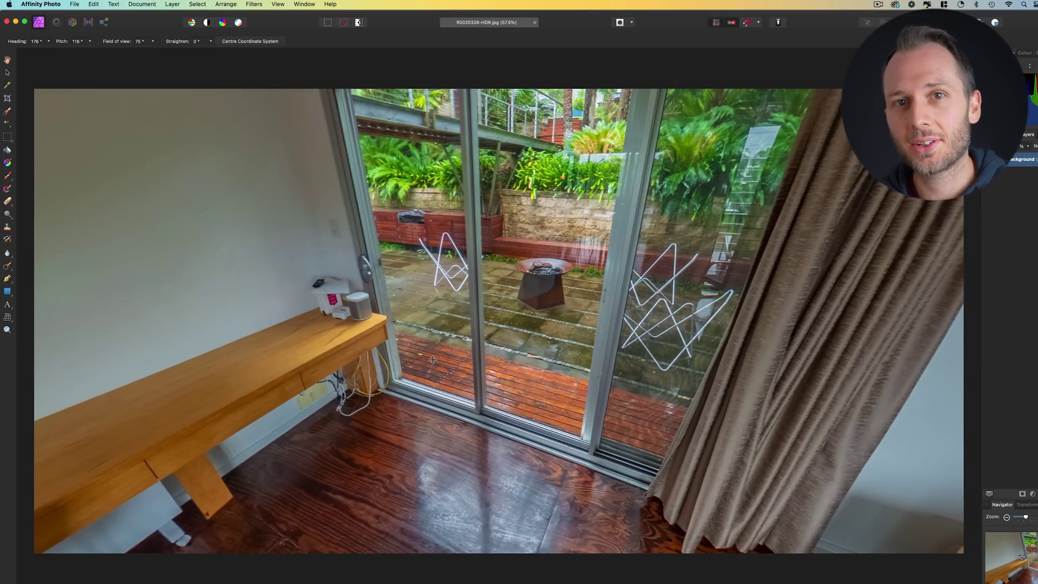
{"action": "left_click_drag", "start_coordinate": [433, 359], "coordinate": [435, 303]}
{"action": "scroll", "coordinate": [434, 306], "scroll_direction": "up", "scroll_amount": 2}
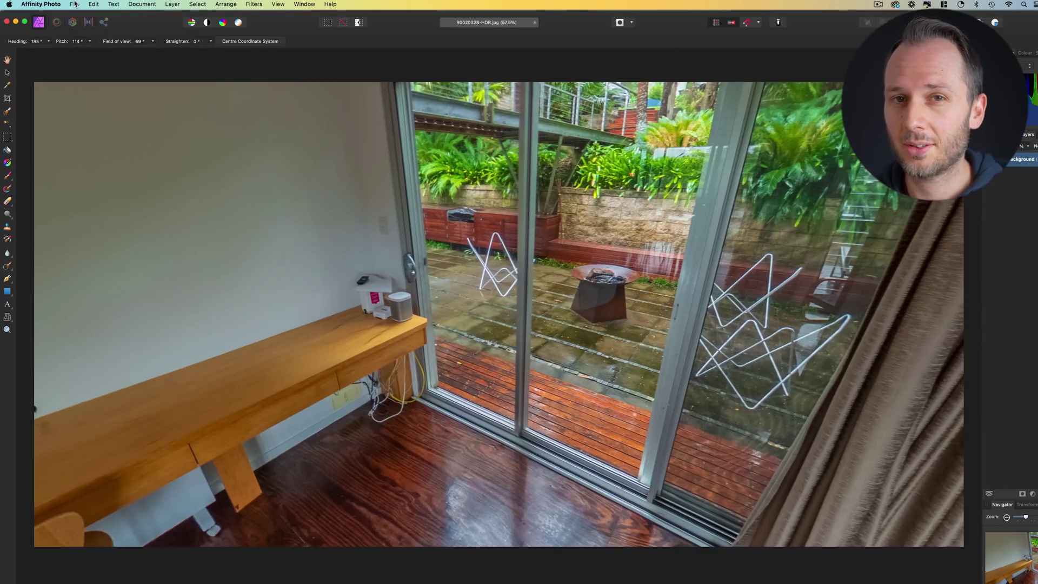
Export the whole document as a 7296 × 3648 px PNG, 1.png, to the Desktop.
{"action": "left_click", "coordinate": [75, 5]}
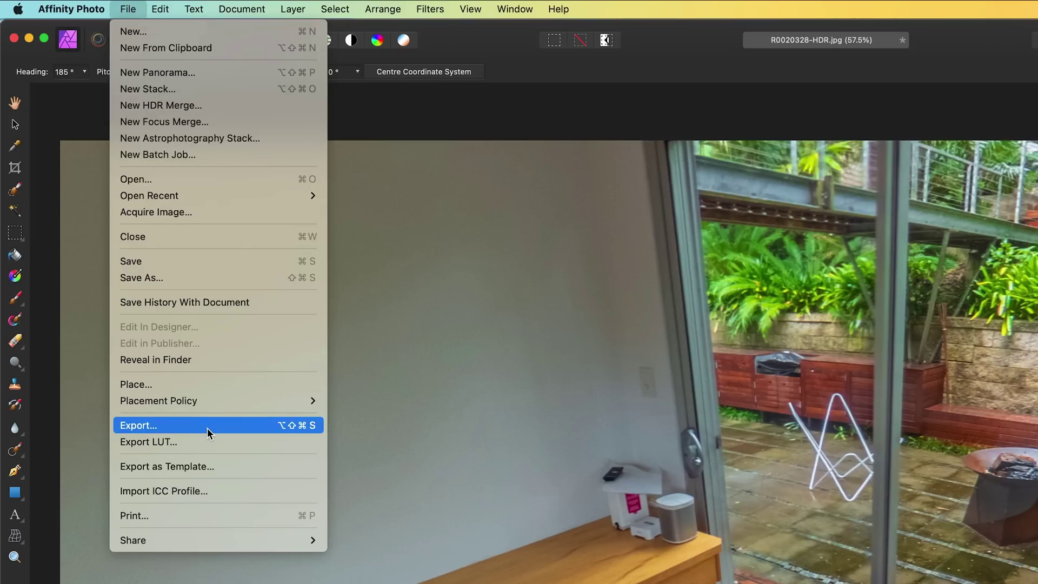
{"action": "left_click", "coordinate": [207, 427]}
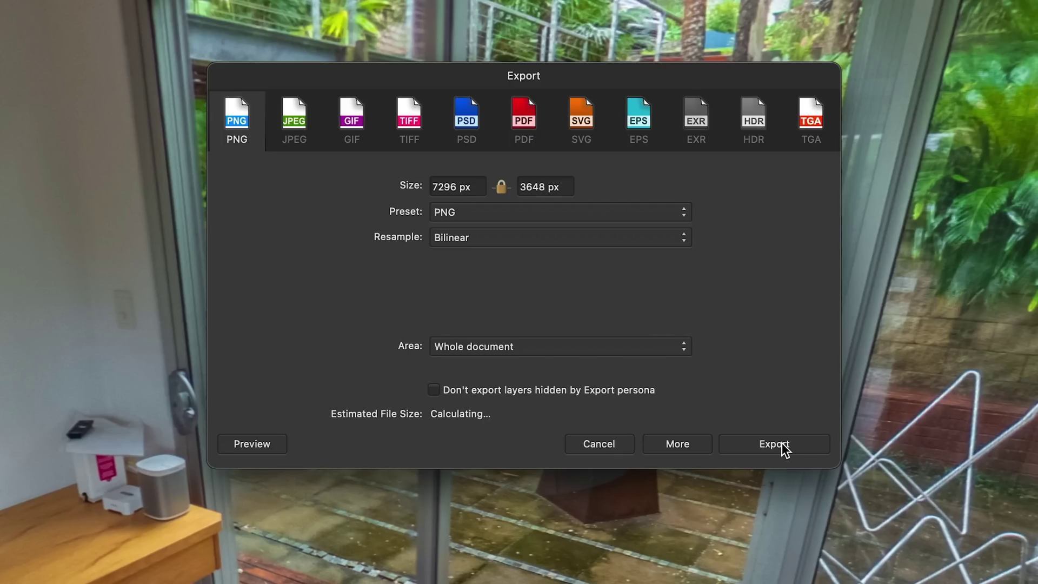
{"action": "left_click", "coordinate": [781, 442]}
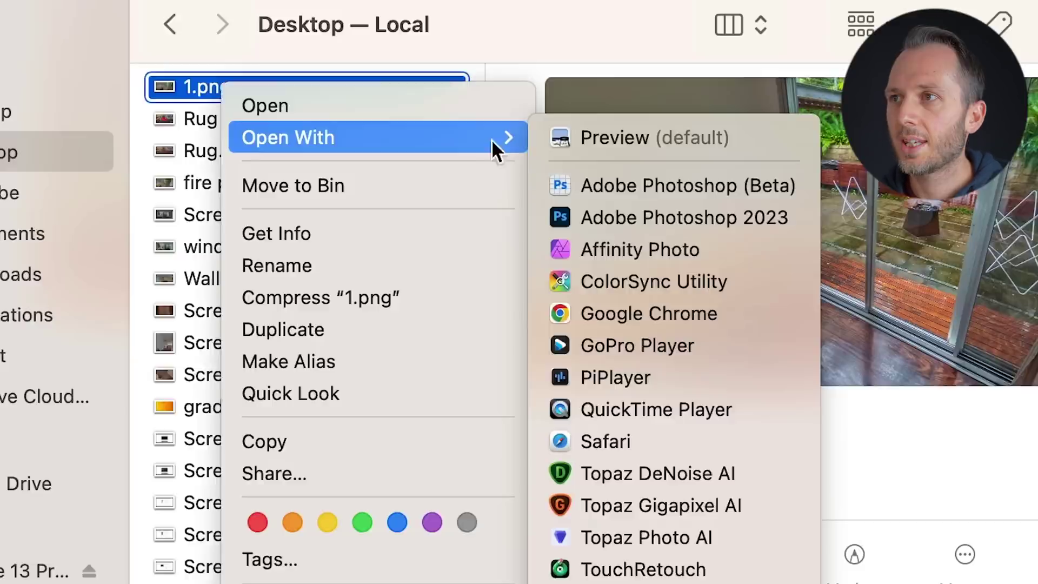
Open 1.png with Adobe Photoshop (Beta).
{"action": "left_click", "coordinate": [667, 185]}
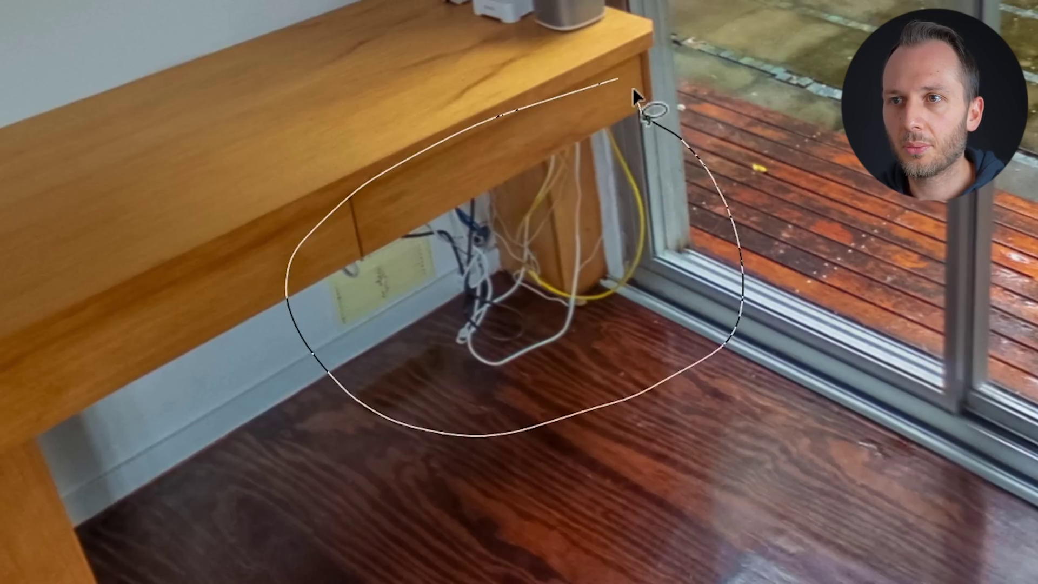
Lasso the cables under the bench and generative-fill them with the prompt 'remove the cables'.
{"action": "left_click_drag", "start_coordinate": [633, 86], "coordinate": [638, 100]}
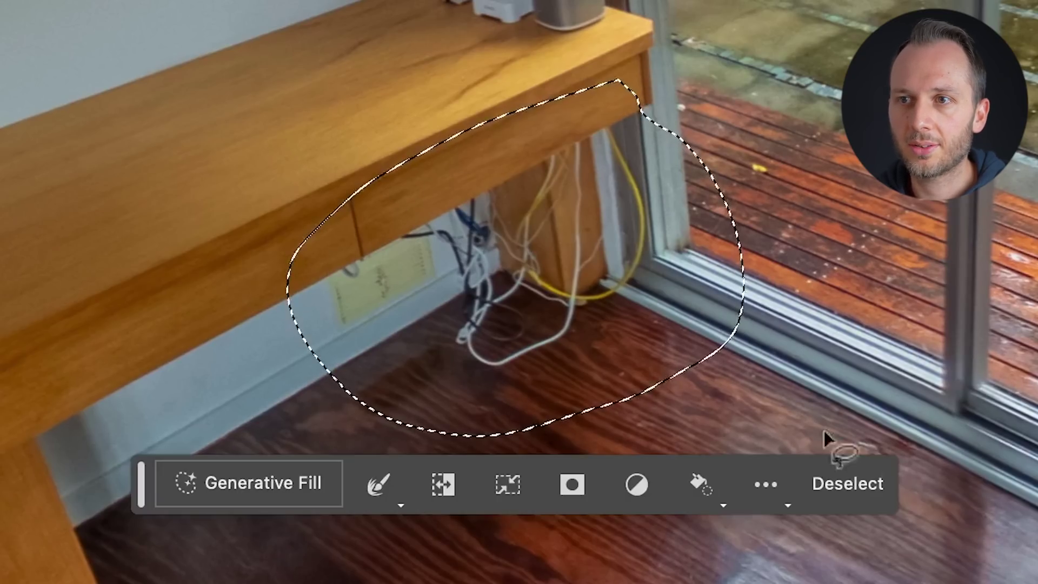
{"action": "left_click", "coordinate": [279, 488]}
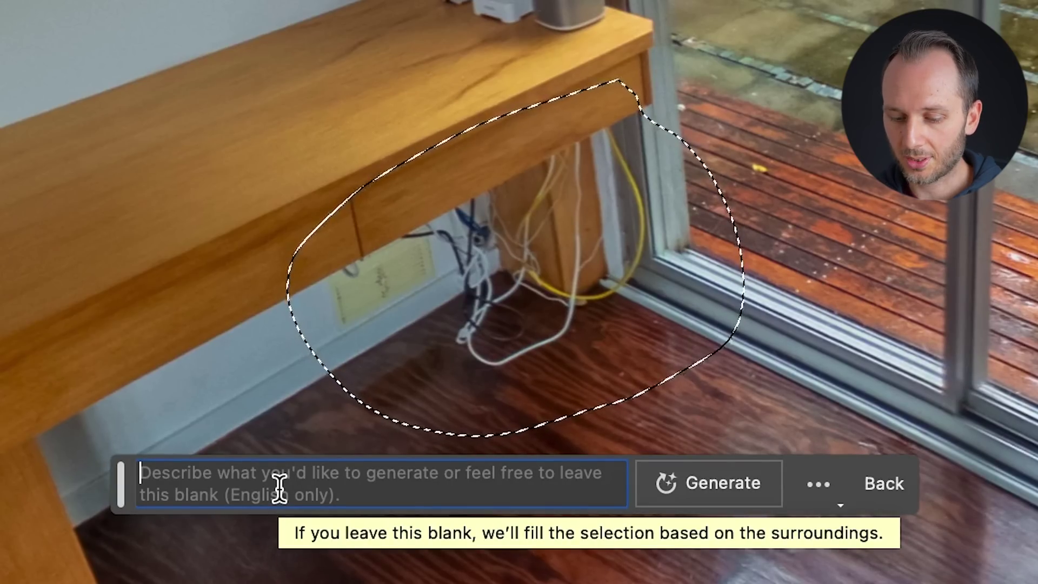
{"action": "type", "text": "remove the cab"}
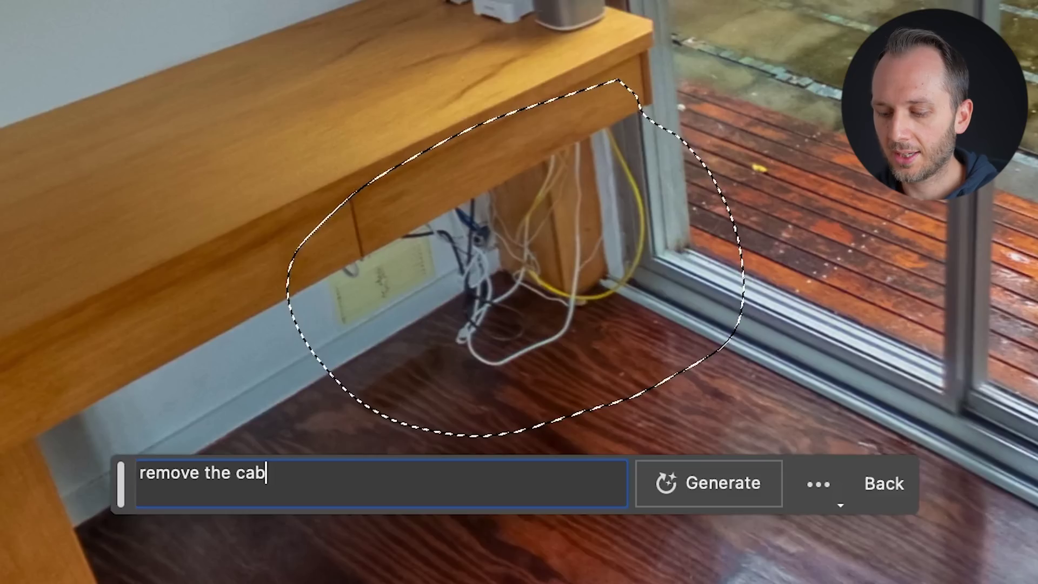
{"action": "type", "text": "les"}
{"action": "key", "text": "Return"}
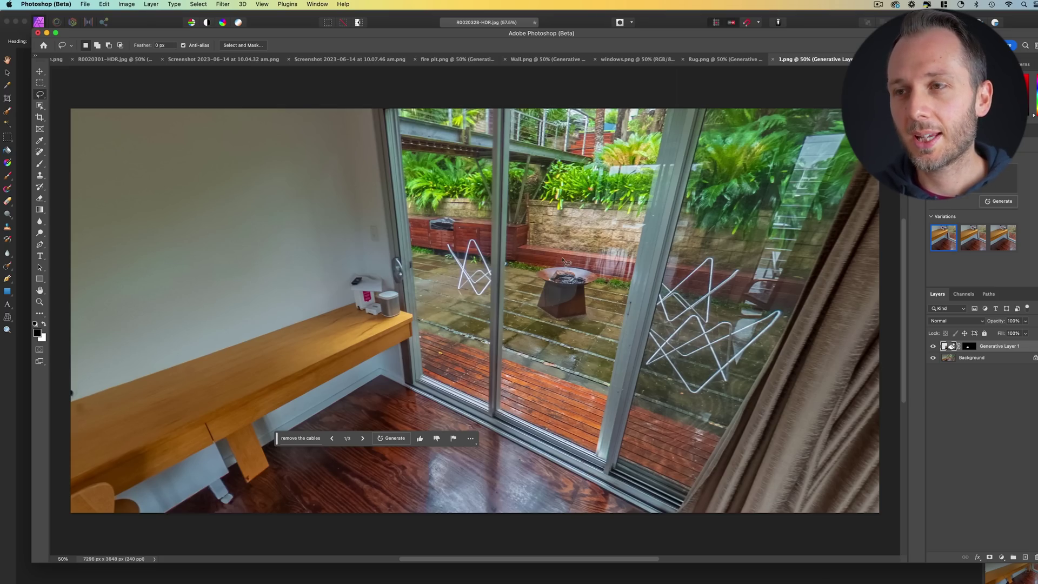
Outline the patio fire pit, generate 'add fire to firepit', and browse to the third variation.
{"action": "left_click_drag", "start_coordinate": [557, 254], "coordinate": [585, 319]}
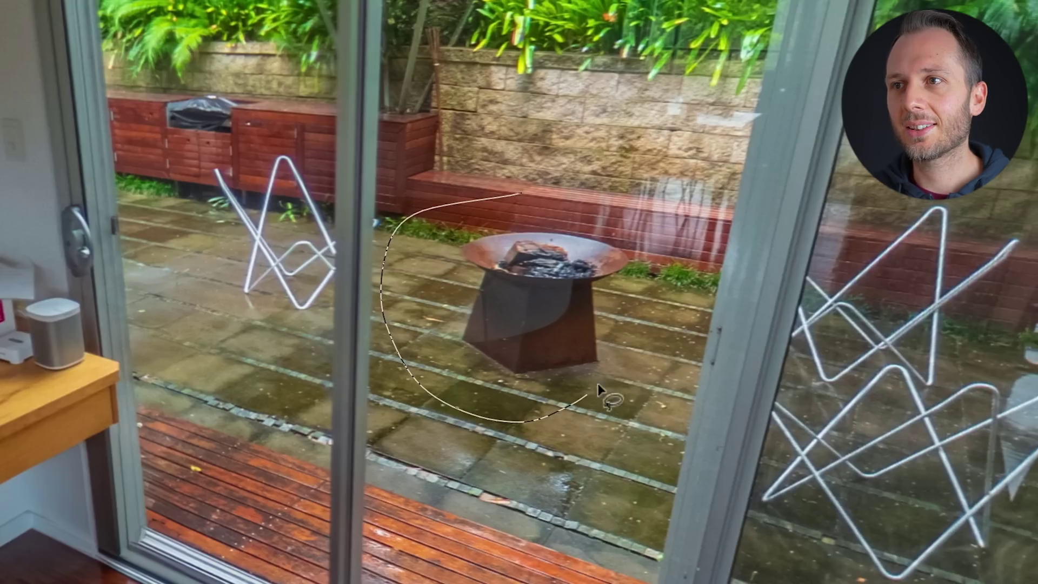
{"action": "left_click_drag", "start_coordinate": [562, 173], "coordinate": [521, 191]}
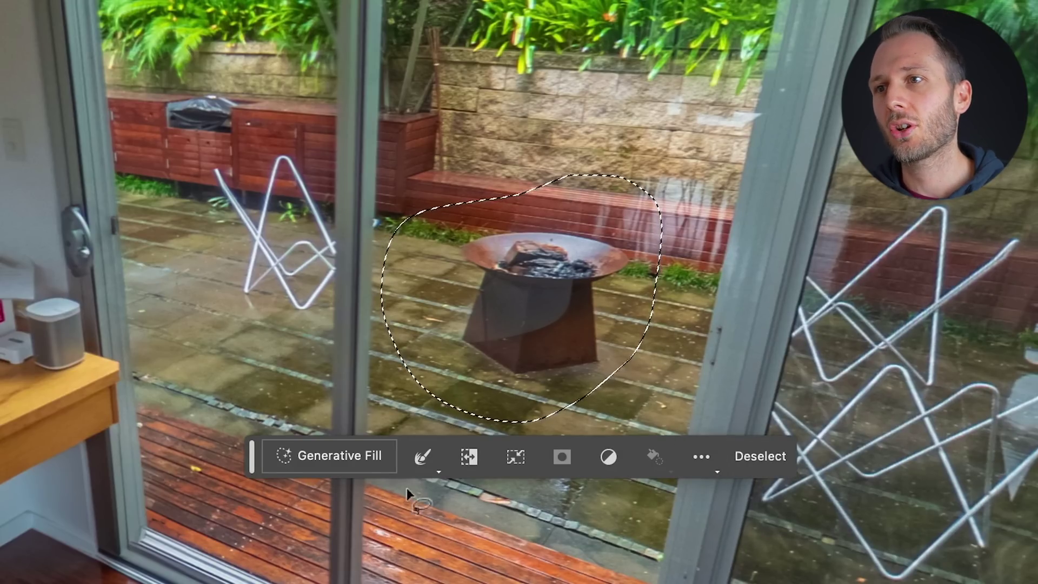
{"action": "left_click", "coordinate": [340, 455]}
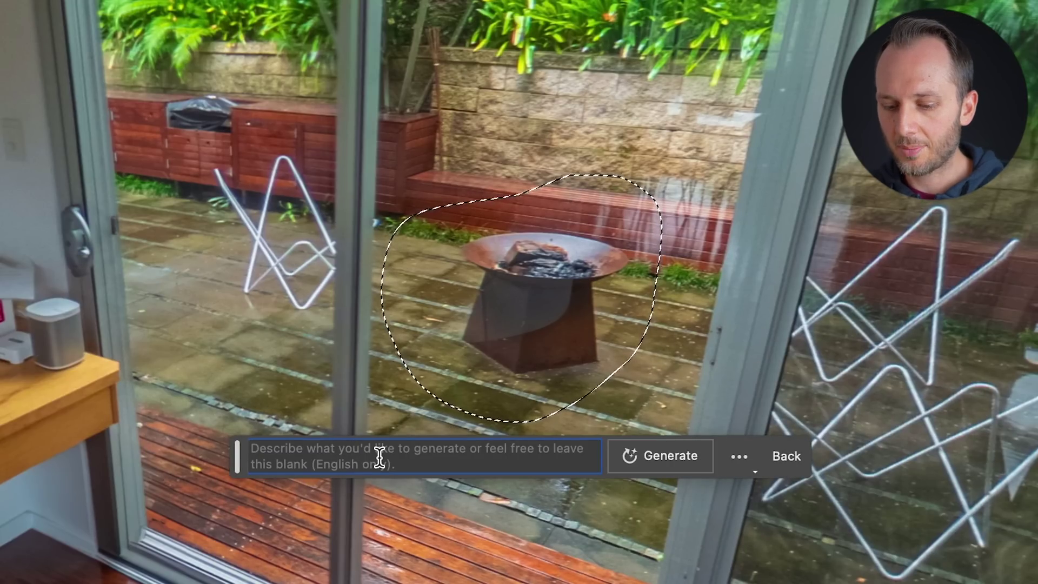
{"action": "type", "text": "add fire to firepit"}
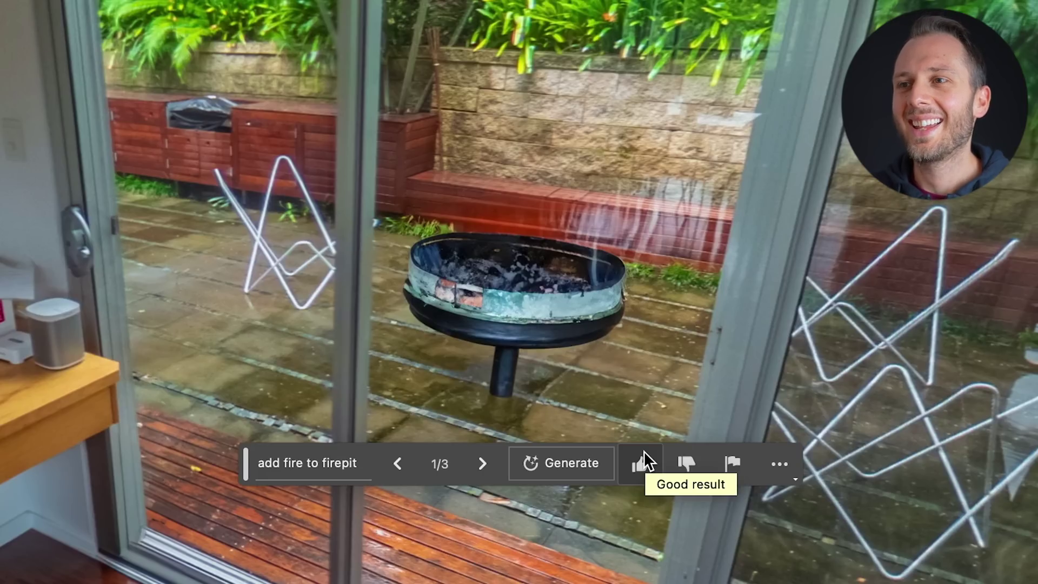
{"action": "left_click", "coordinate": [482, 463]}
{"action": "left_click", "coordinate": [483, 463]}
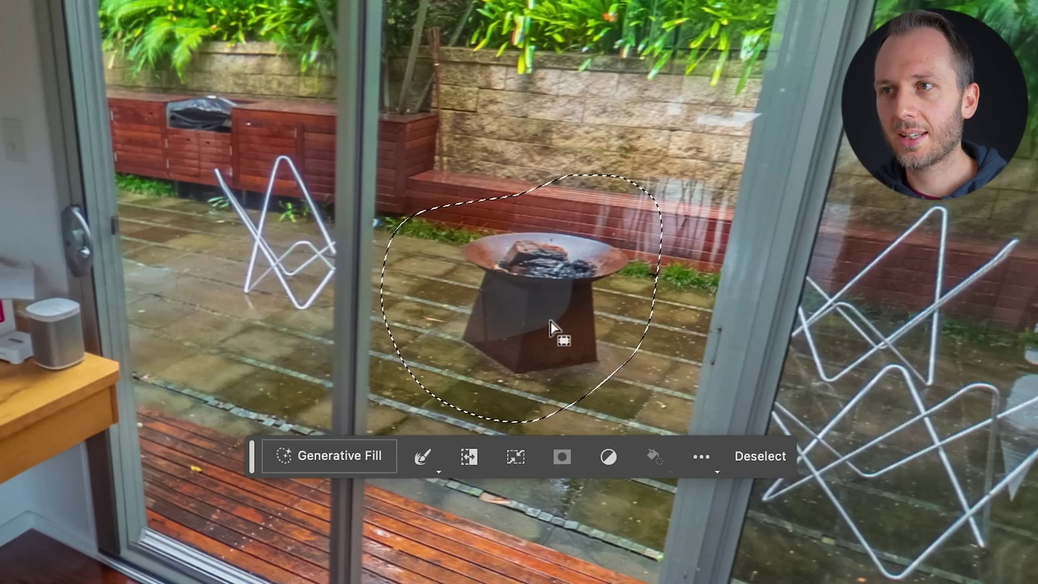
Reposition the selection so it covers just the fire pit bowl.
{"action": "mouse_move", "coordinate": [540, 321]}
{"action": "left_mouse_down"}
{"action": "mouse_move", "coordinate": [566, 213]}
{"action": "mouse_move", "coordinate": [167, 216]}
{"action": "left_mouse_up"}
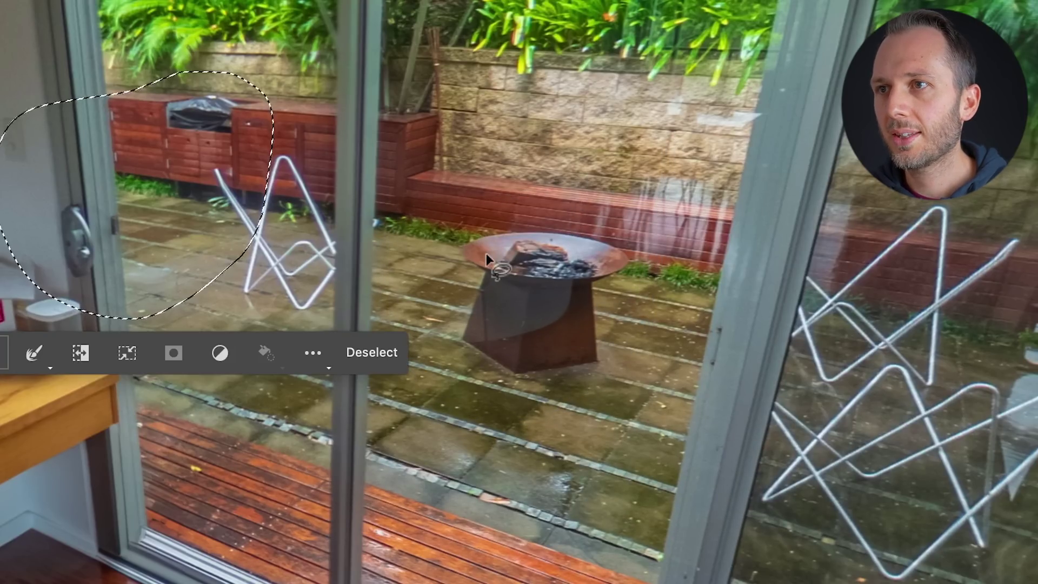
{"action": "left_click_drag", "start_coordinate": [485, 252], "coordinate": [524, 278]}
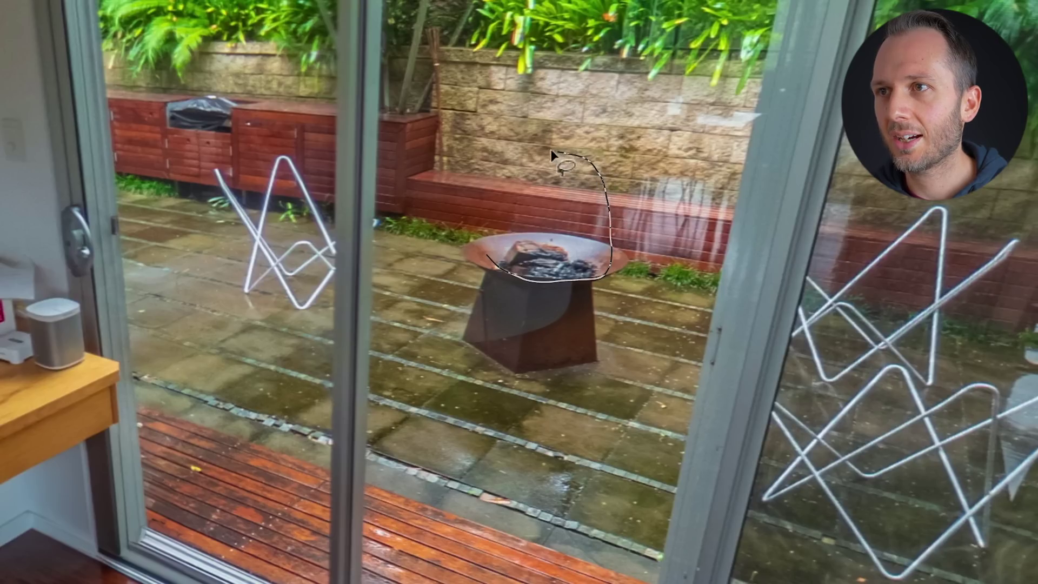
{"action": "left_click_drag", "start_coordinate": [486, 246], "coordinate": [486, 250]}
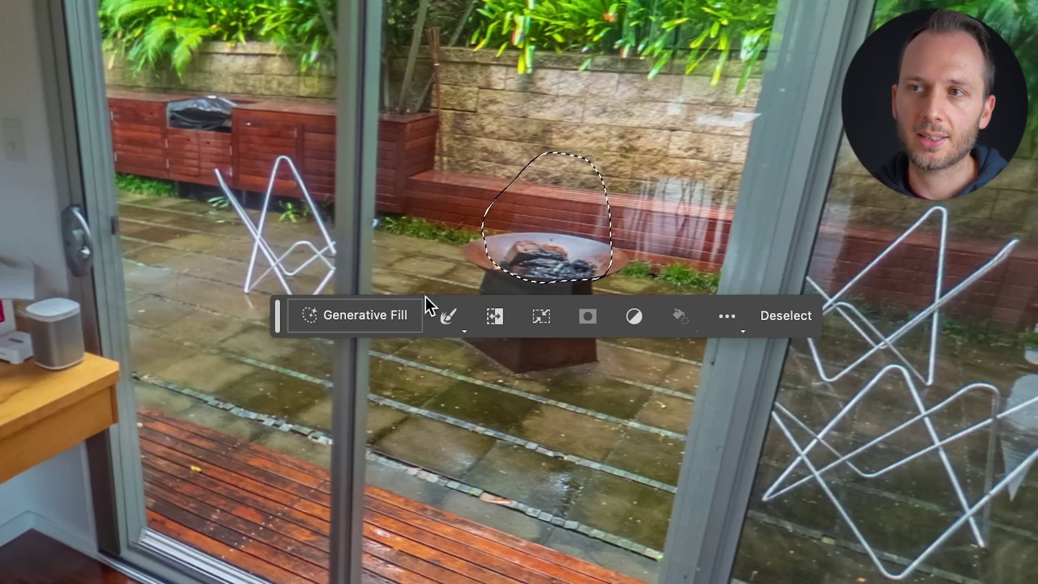
Generate 'a calm, warm, inviting fire' in the bowl and preview all three variations.
{"action": "left_click", "coordinate": [413, 313]}
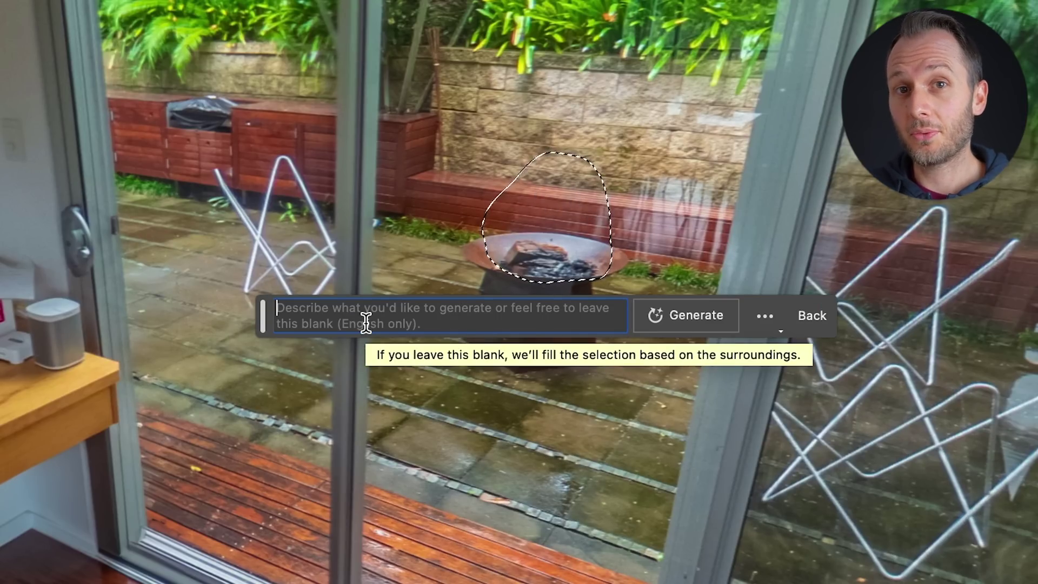
{"action": "type", "text": "a calm"}
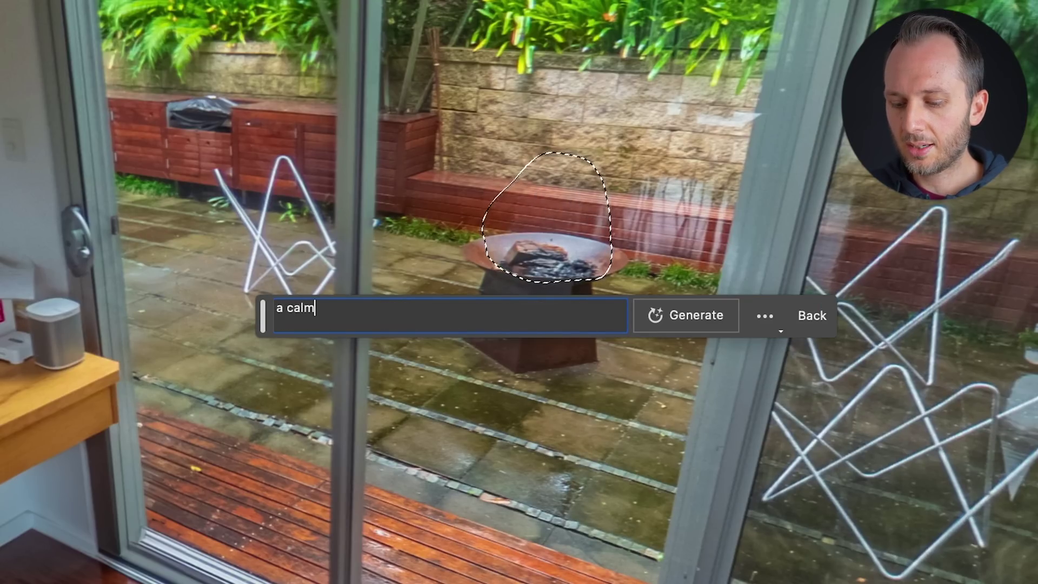
{"action": "type", "text": ", warm, invi"}
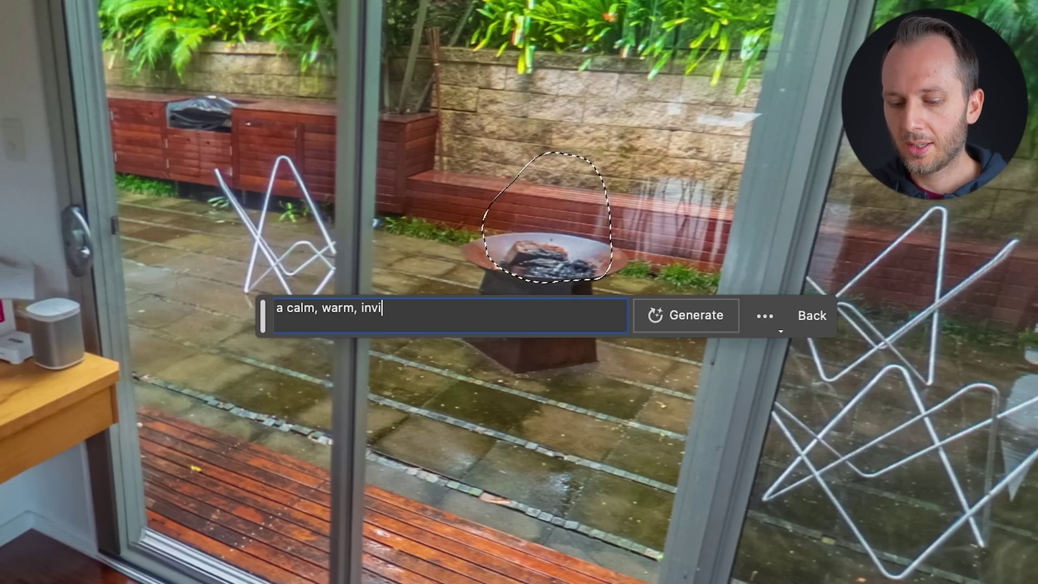
{"action": "type", "text": "ting fire"}
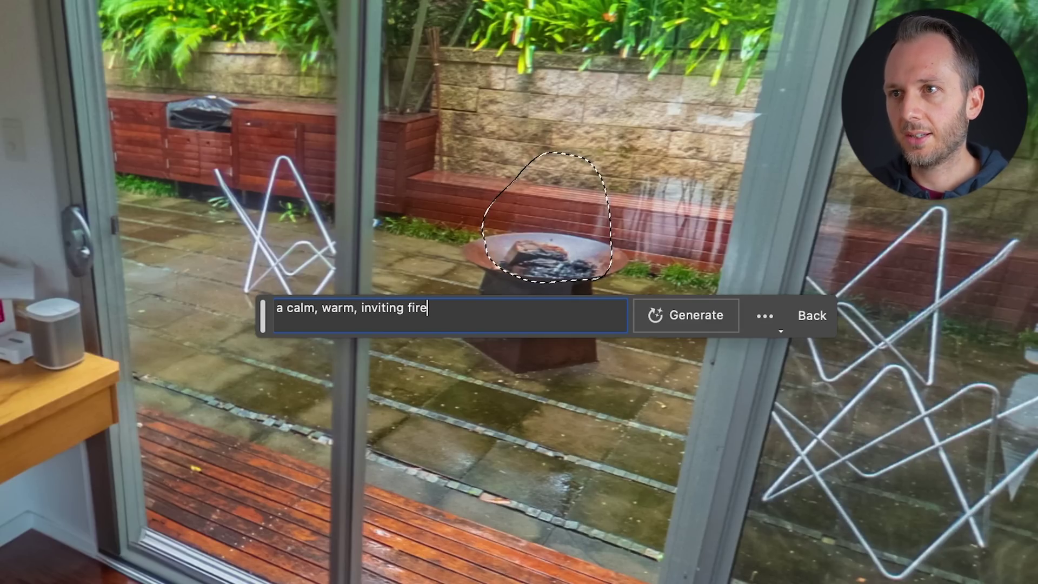
{"action": "key", "text": "Return"}
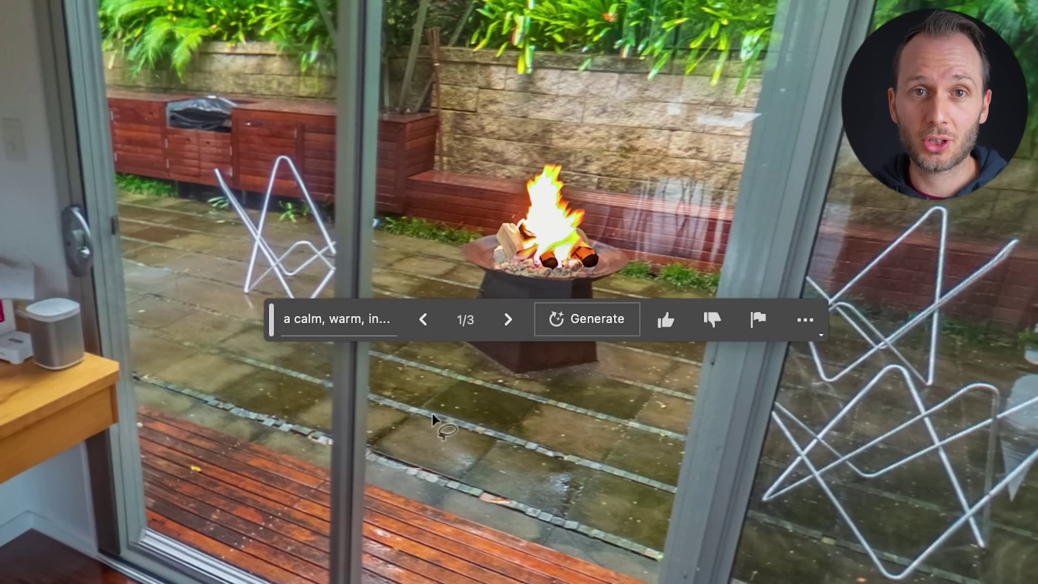
{"action": "left_click", "coordinate": [508, 320]}
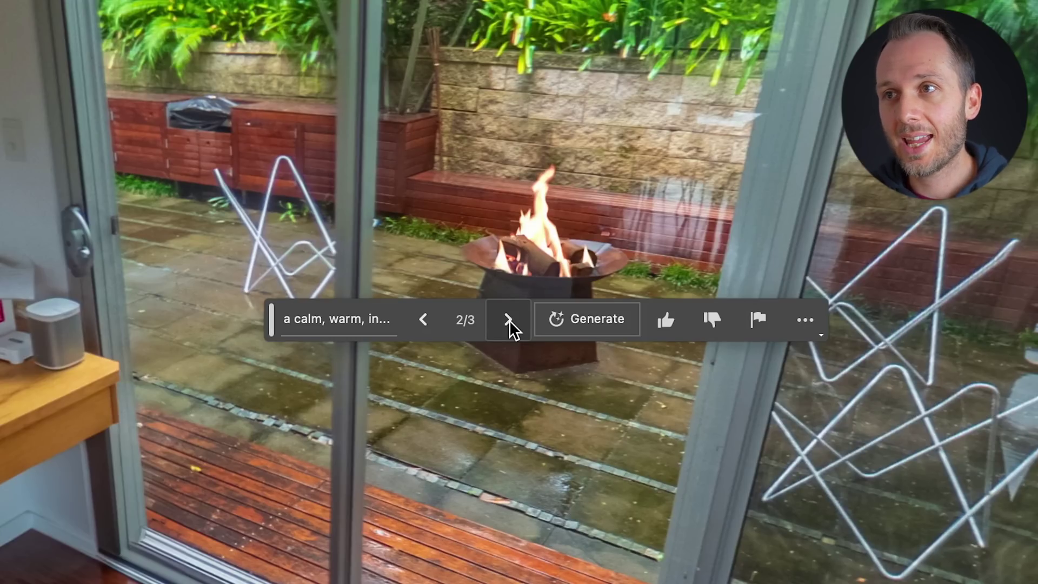
{"action": "left_click", "coordinate": [508, 319]}
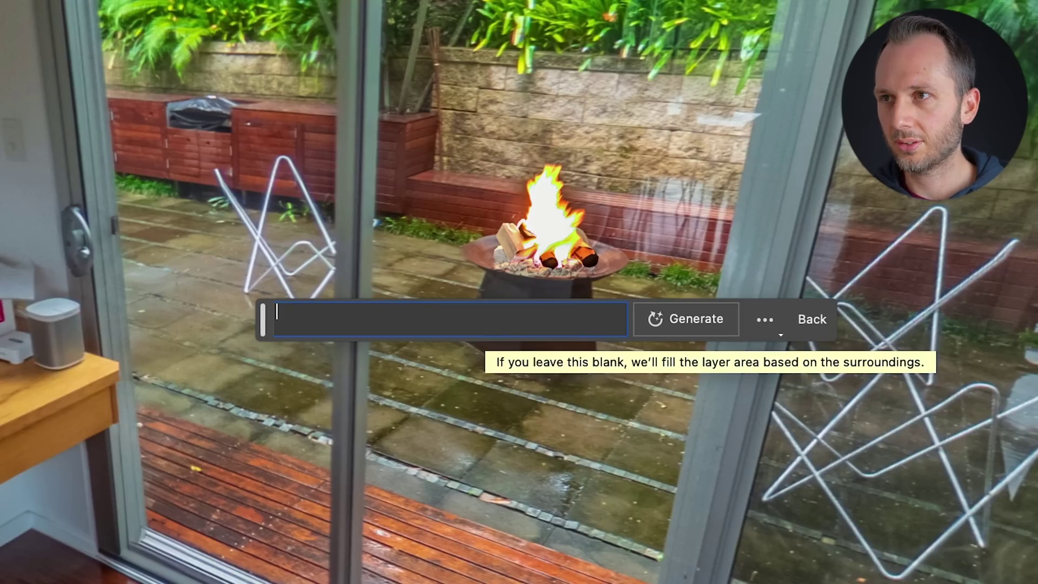
Regenerate with a 'fire embers' prompt and settle on glowing-embers variation 2 of 6.
{"action": "type", "text": "fire embers"}
{"action": "key", "text": "Return"}
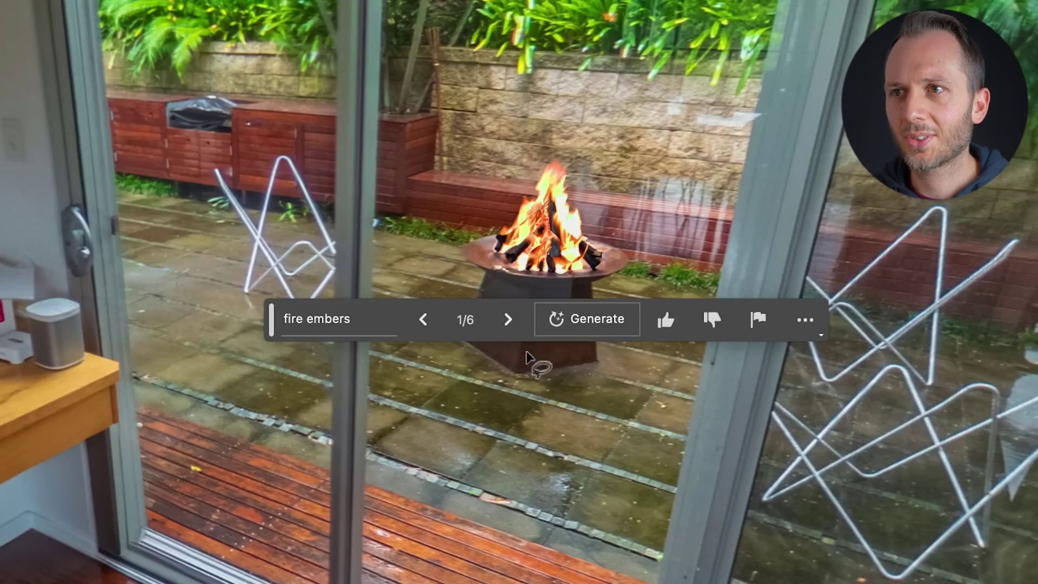
{"action": "left_click", "coordinate": [508, 320]}
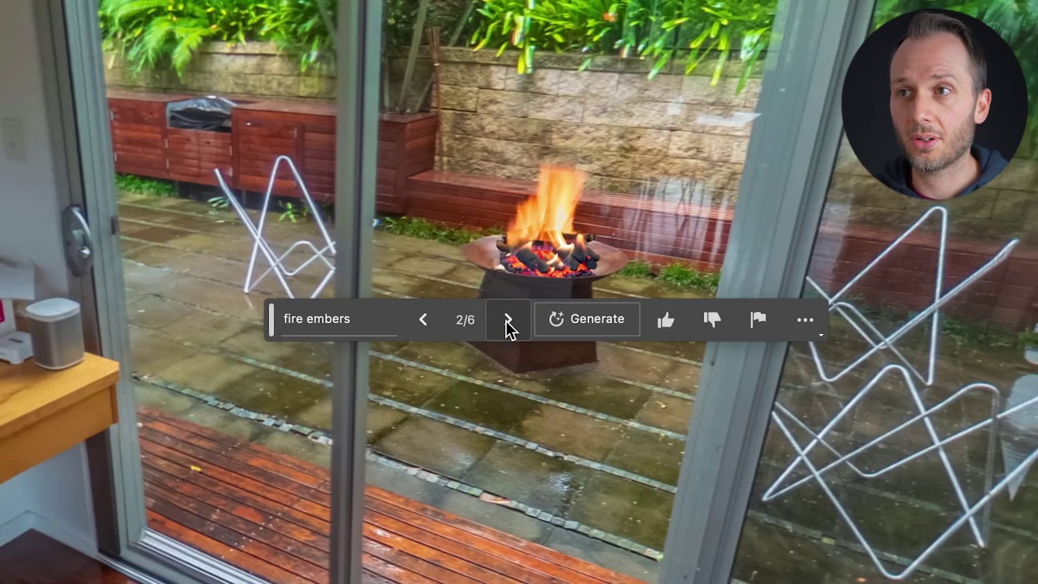
{"action": "left_click", "coordinate": [508, 320]}
{"action": "left_click", "coordinate": [508, 320]}
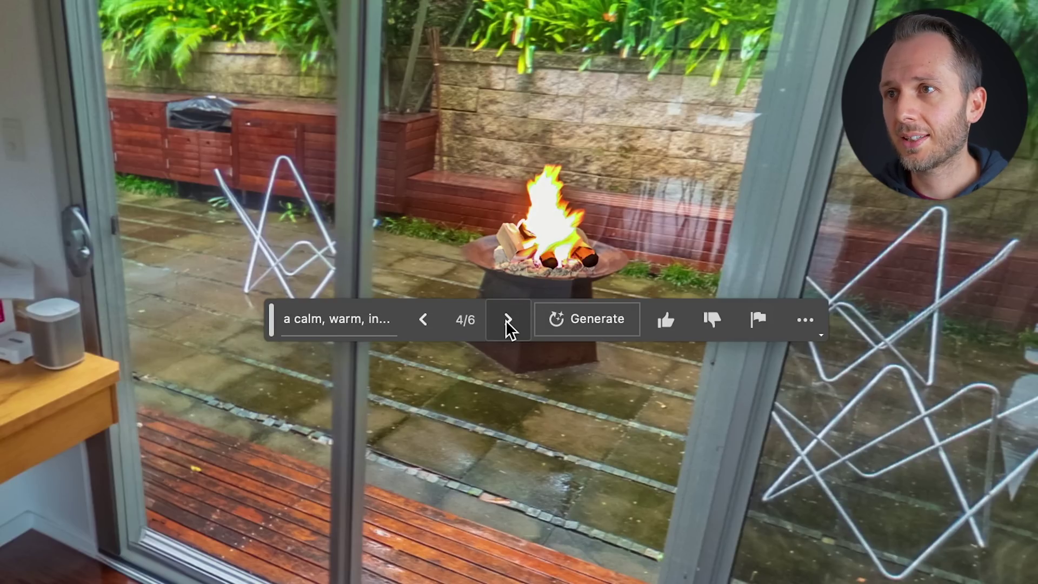
{"action": "left_click", "coordinate": [508, 320]}
{"action": "left_click", "coordinate": [507, 320]}
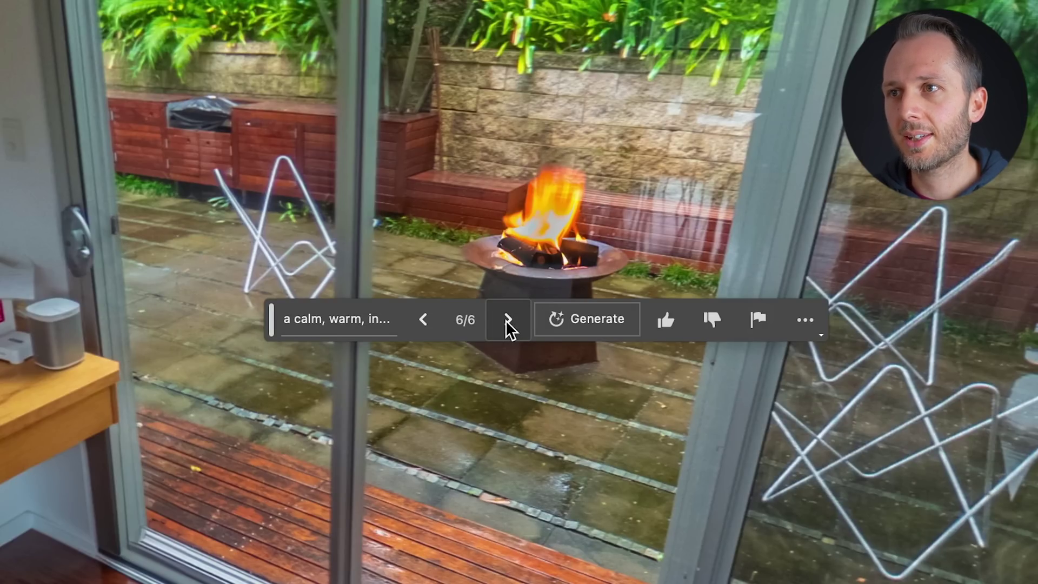
{"action": "left_click", "coordinate": [508, 320]}
{"action": "left_click", "coordinate": [508, 320]}
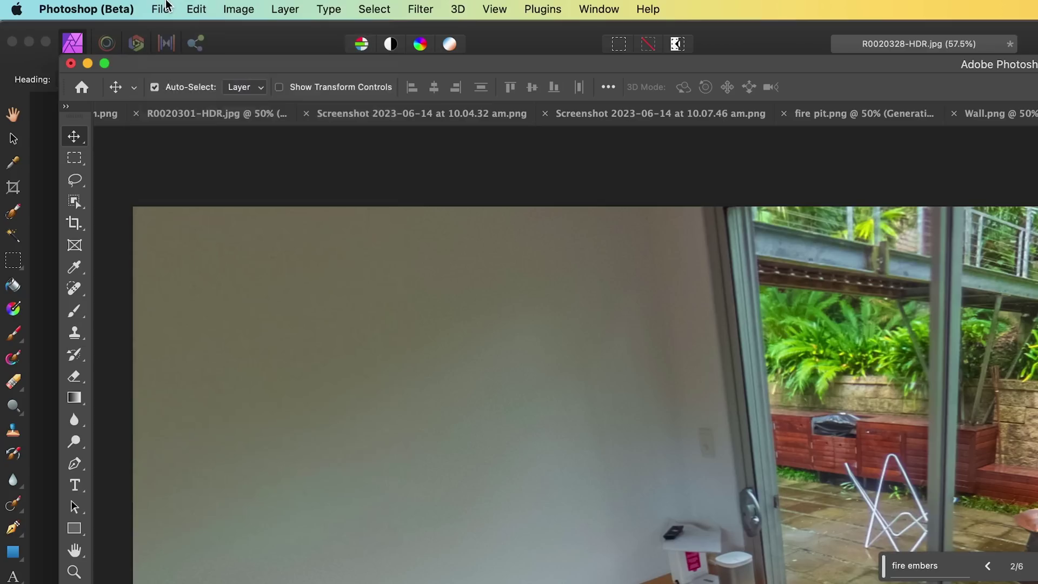
Quick Export the edited photo as a PNG named 'Fire updated' to the Desktop.
{"action": "left_click", "coordinate": [85, 3]}
{"action": "mouse_move", "coordinate": [308, 283]}
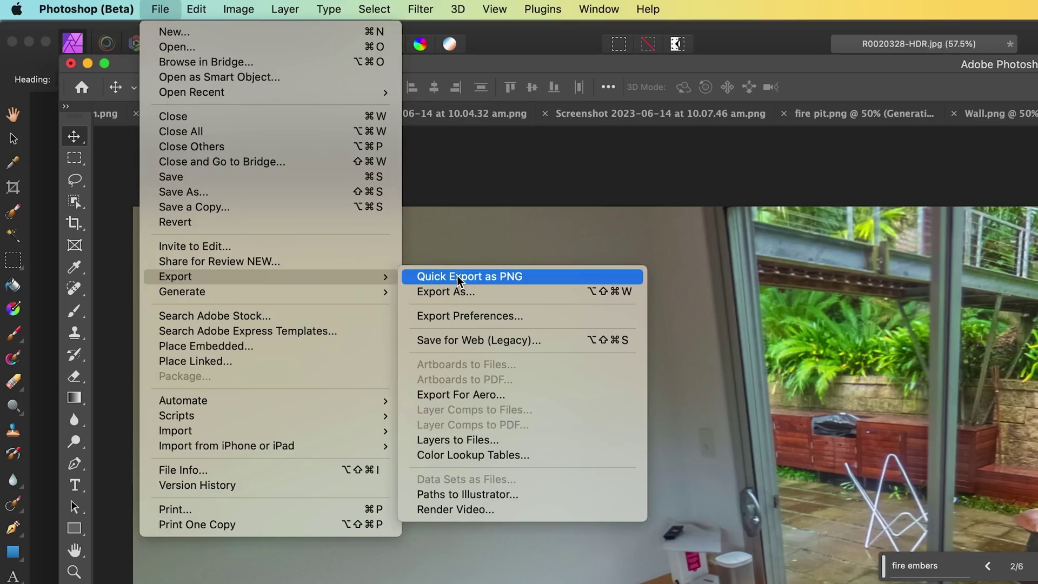
{"action": "left_click", "coordinate": [456, 277]}
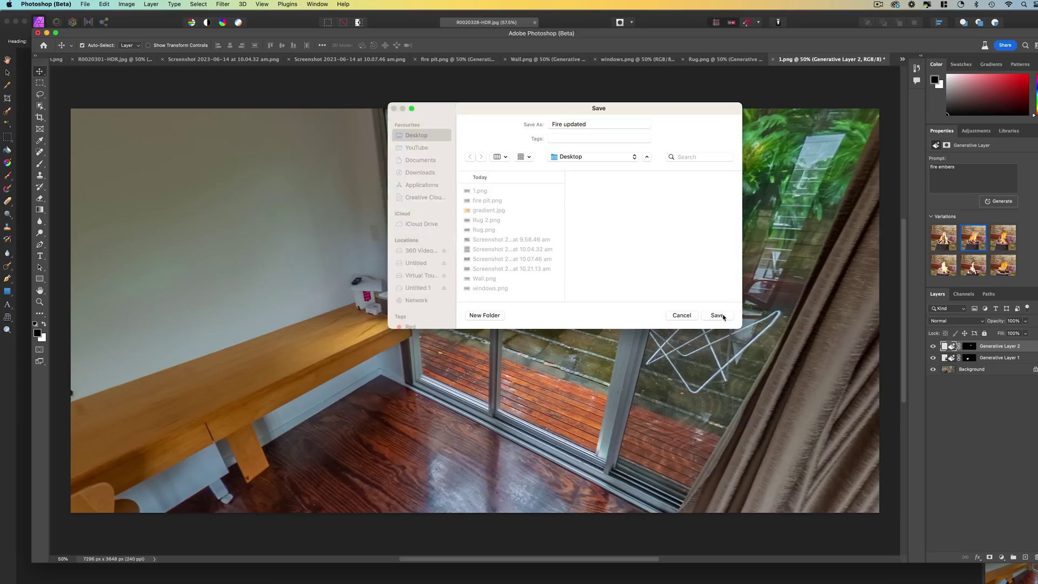
{"action": "left_click", "coordinate": [720, 313]}
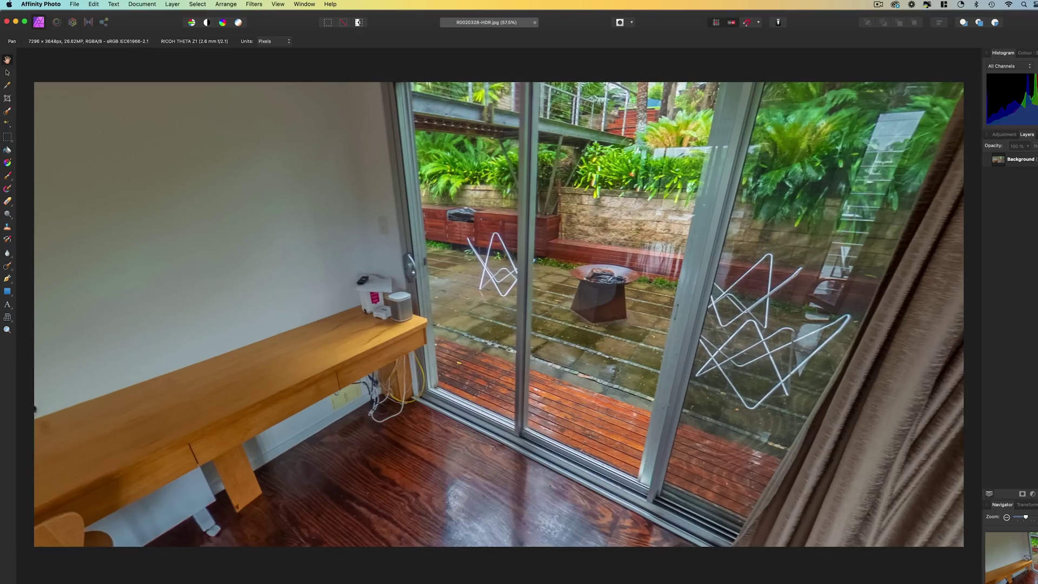
Drag Fire updated.png from the Desktop into the Affinity panorama as a new layer.
{"action": "left_click", "coordinate": [46, 577]}
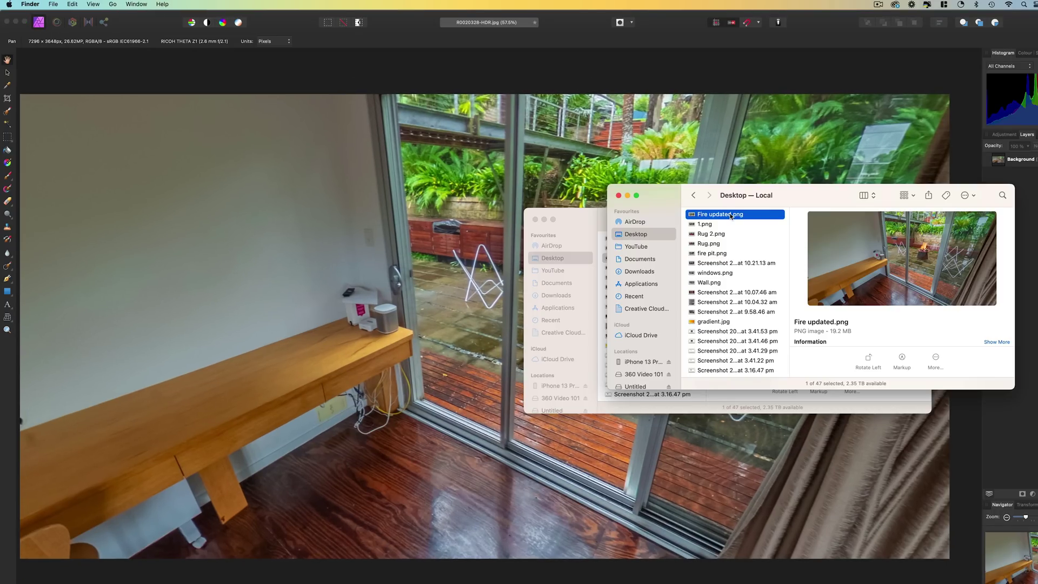
{"action": "left_click_drag", "start_coordinate": [730, 216], "coordinate": [543, 181]}
{"action": "left_click_drag", "start_coordinate": [431, 229], "coordinate": [431, 228]}
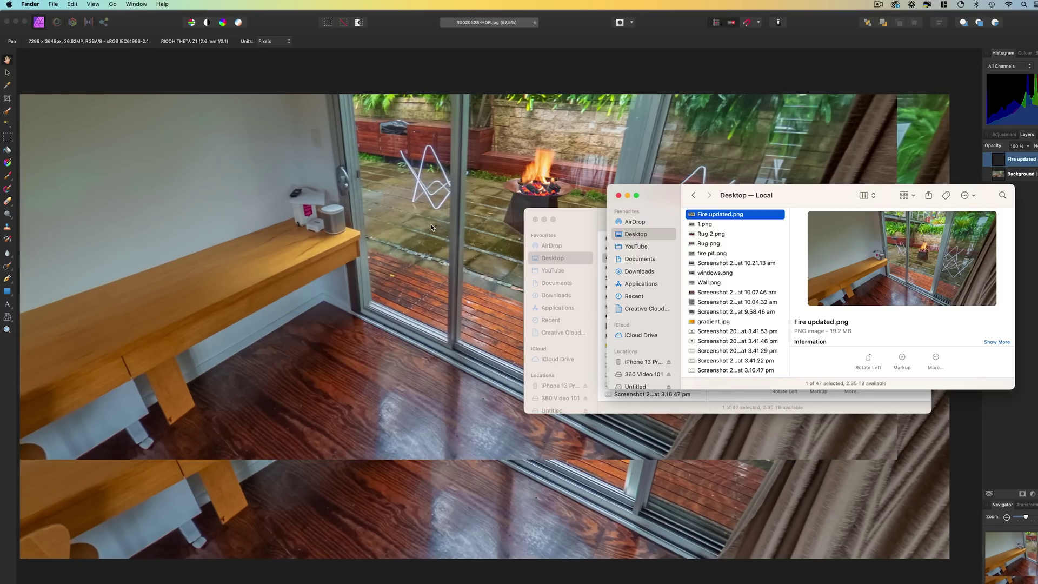
With the Move tool, align the Fire updated layer over the Background layer.
{"action": "key", "text": "super+Tab"}
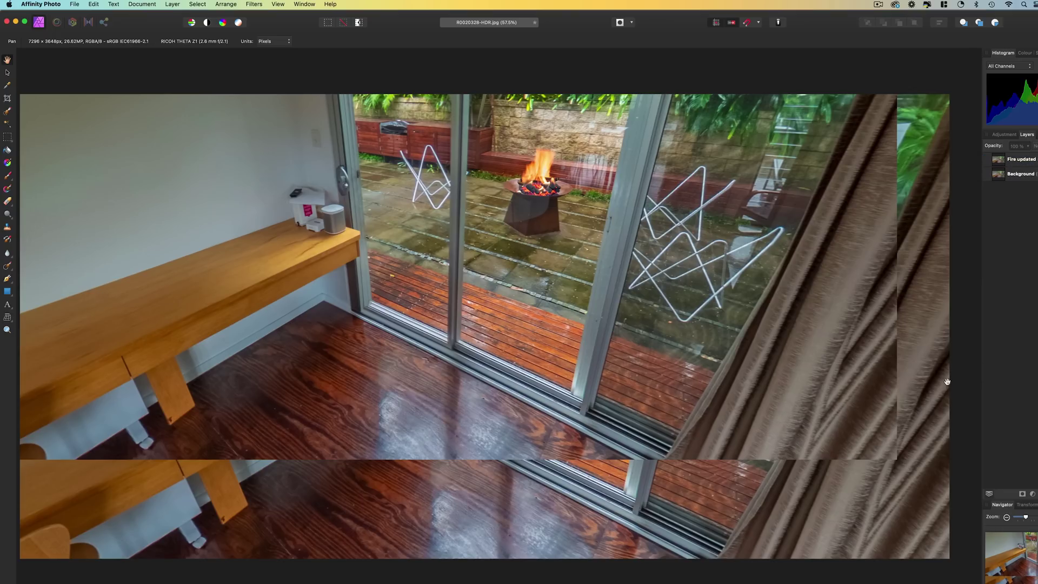
{"action": "key", "text": "v"}
{"action": "left_click_drag", "start_coordinate": [562, 193], "coordinate": [612, 295]}
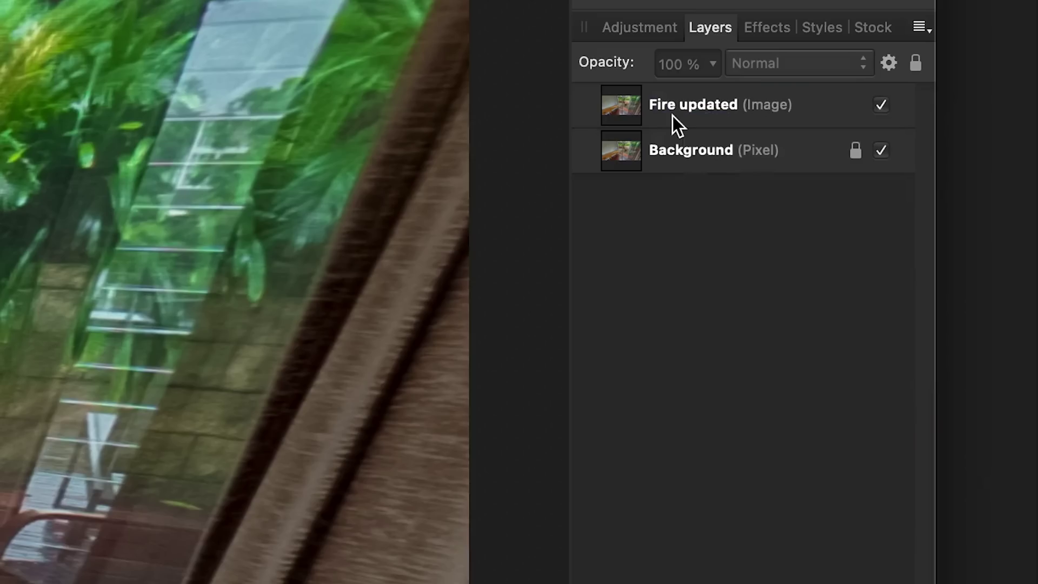
Merge the Fire updated layer down into the Background and start Edit Live Projection on the panorama.
{"action": "right_click", "coordinate": [670, 106]}
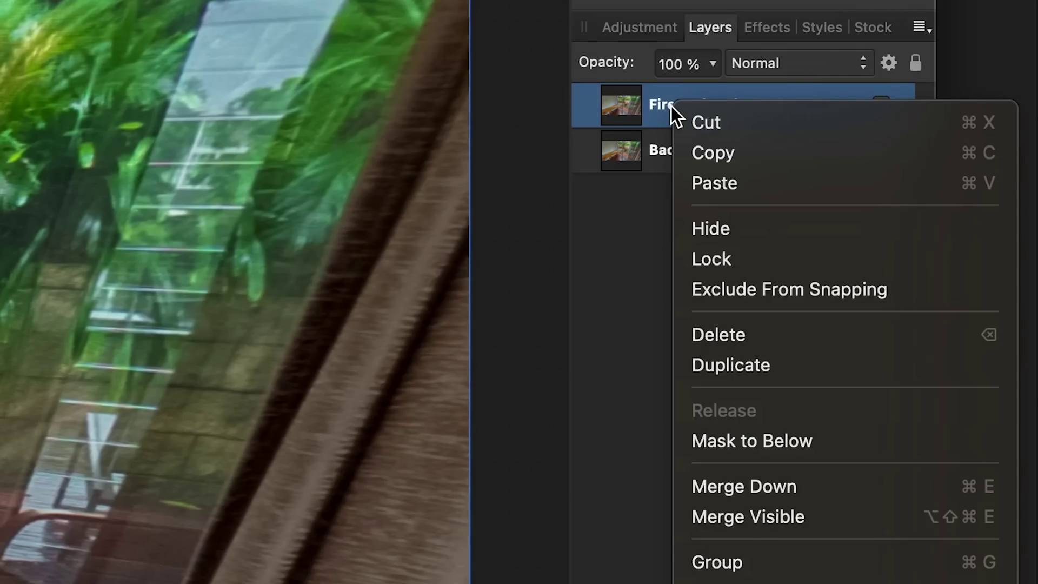
{"action": "left_click", "coordinate": [793, 485]}
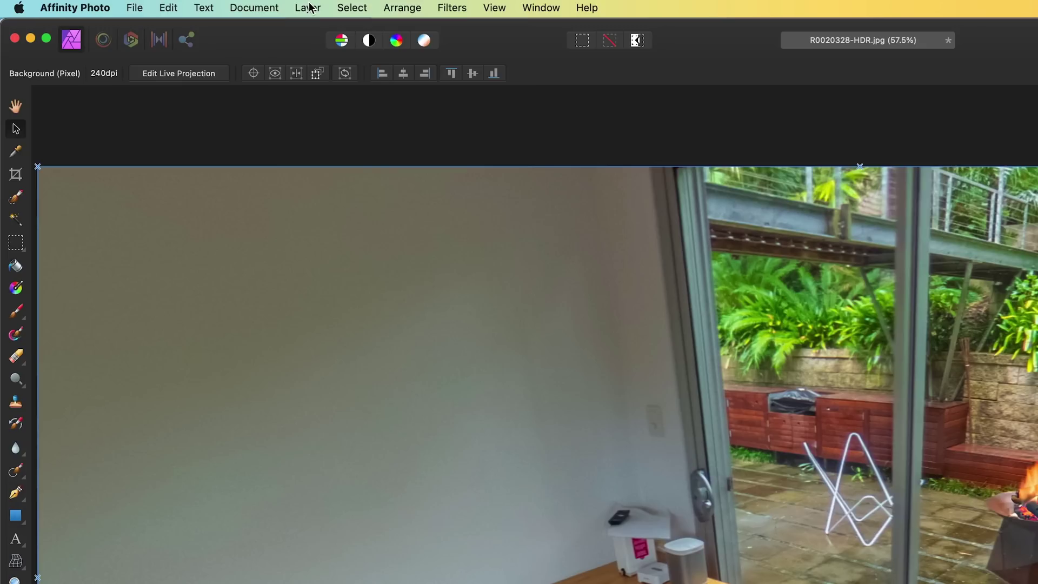
{"action": "left_click", "coordinate": [307, 8]}
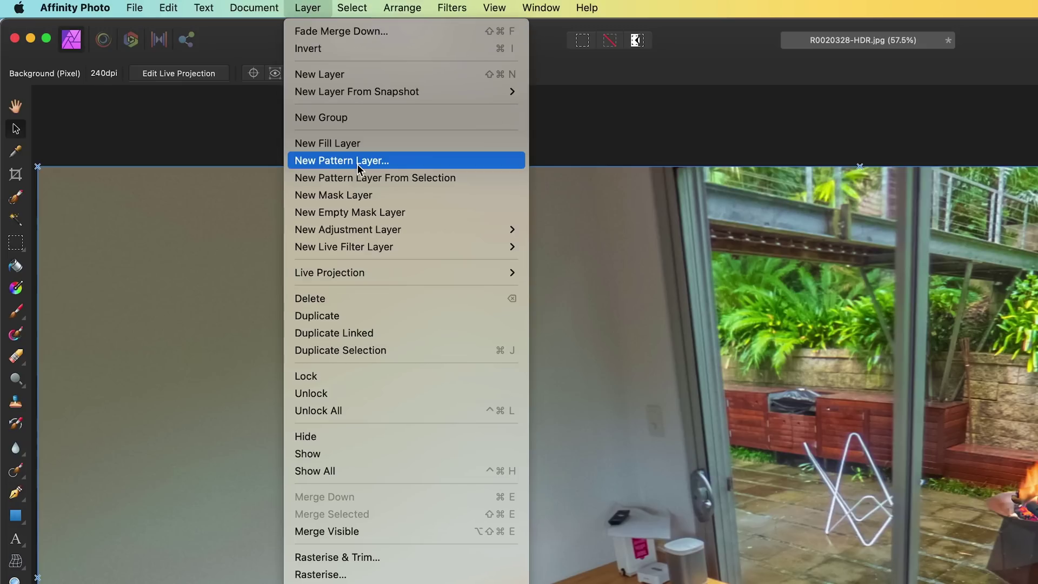
{"action": "mouse_move", "coordinate": [407, 271]}
{"action": "left_click", "coordinate": [569, 290]}
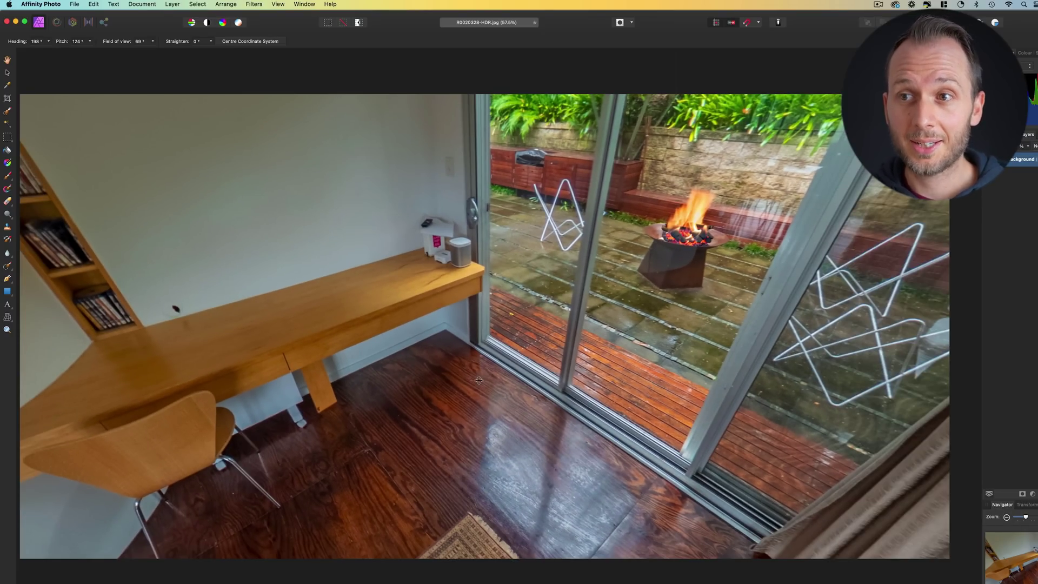
Tilt the 360° view to look straight down at the tripod on the rug.
{"action": "scroll", "coordinate": [478, 380], "scroll_direction": "down", "scroll_amount": 10}
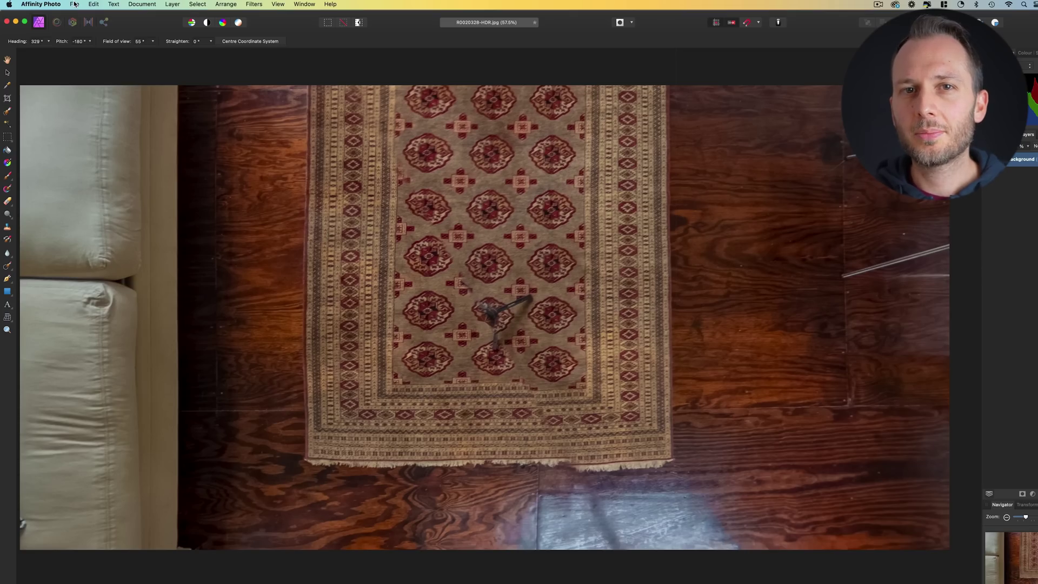
Select the rug around the tripod, generate 'Remove the tripod and fix the pattern', and show variation 2.
{"action": "left_click", "coordinate": [74, 4]}
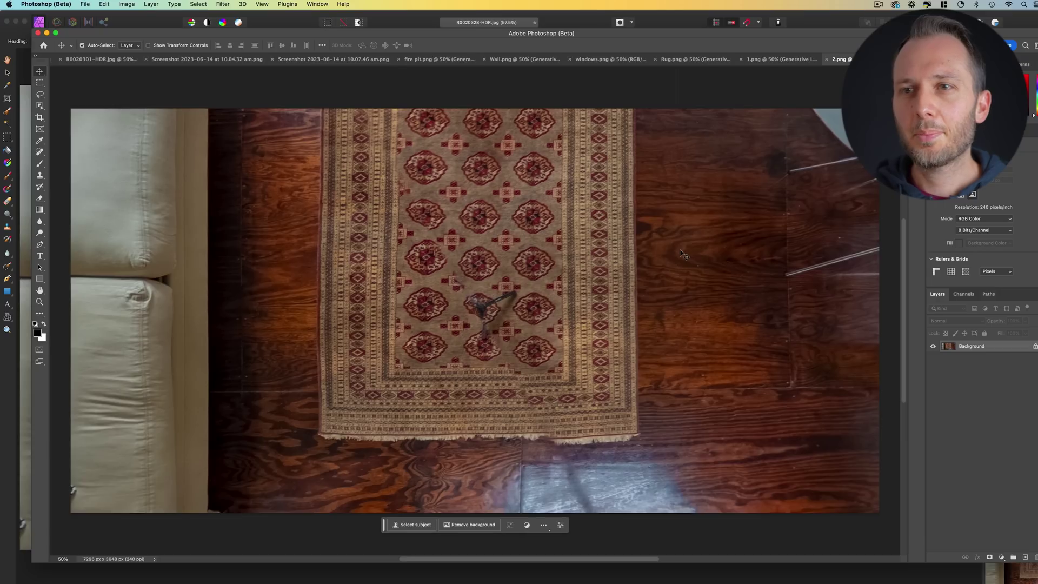
{"action": "left_click_drag", "start_coordinate": [320, 148], "coordinate": [637, 439]}
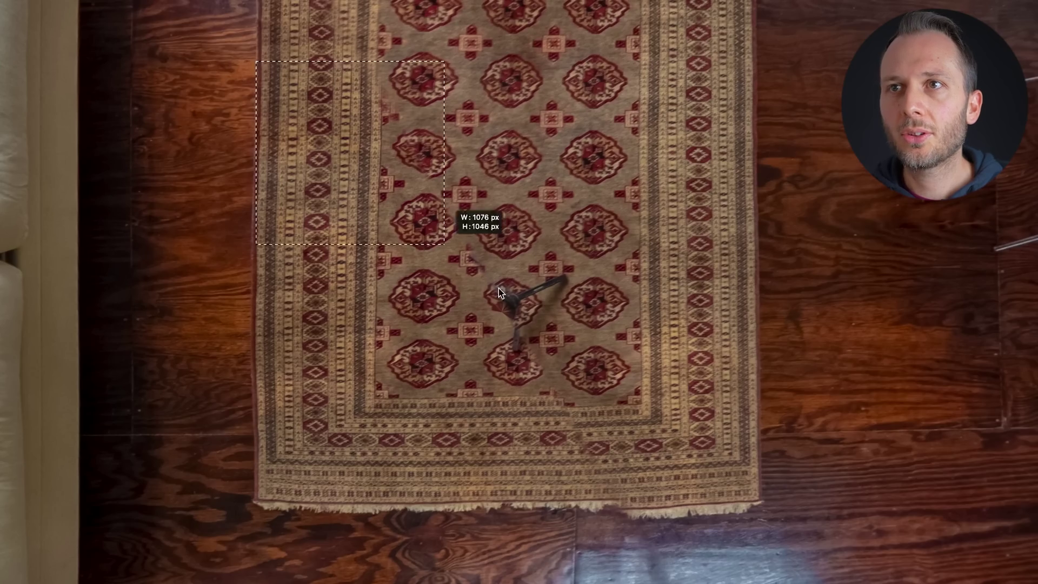
{"action": "left_click_drag", "start_coordinate": [750, 514], "coordinate": [760, 515]}
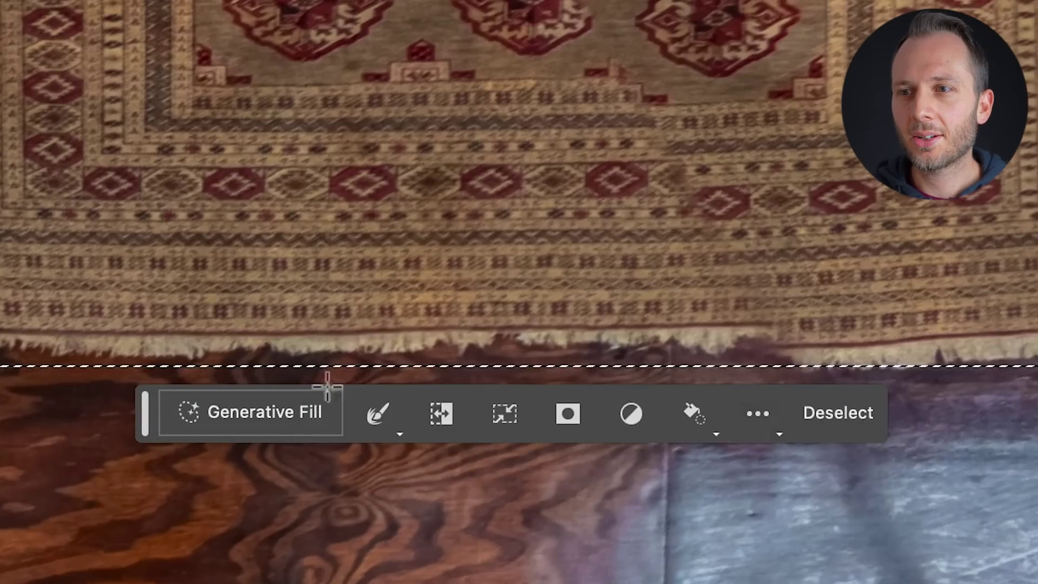
{"action": "left_click", "coordinate": [261, 420]}
{"action": "type", "text": "Remove the ripo"}
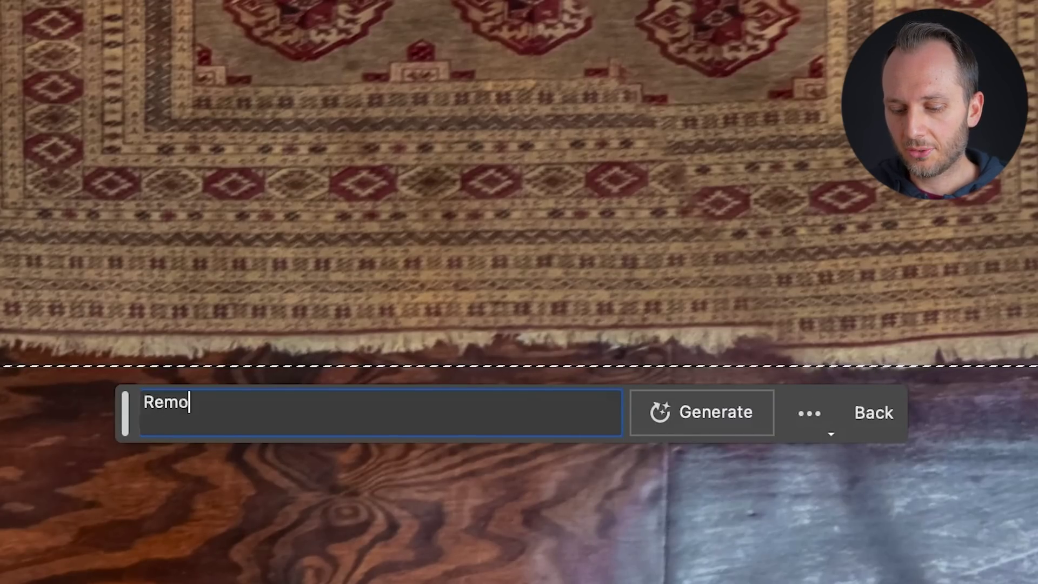
{"action": "key", "text": "BackSpace"}
{"action": "key", "text": "BackSpace"}
{"action": "key", "text": "BackSpace"}
{"action": "key", "text": "BackSpace"}
{"action": "type", "text": "tripod and fix the pe"}
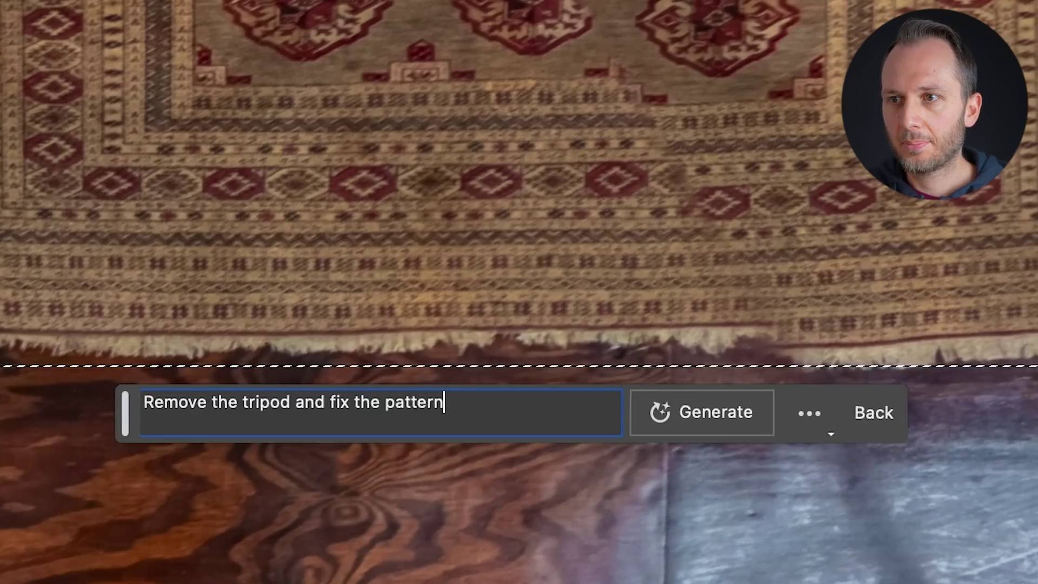
{"action": "type", "text": "ttern"}
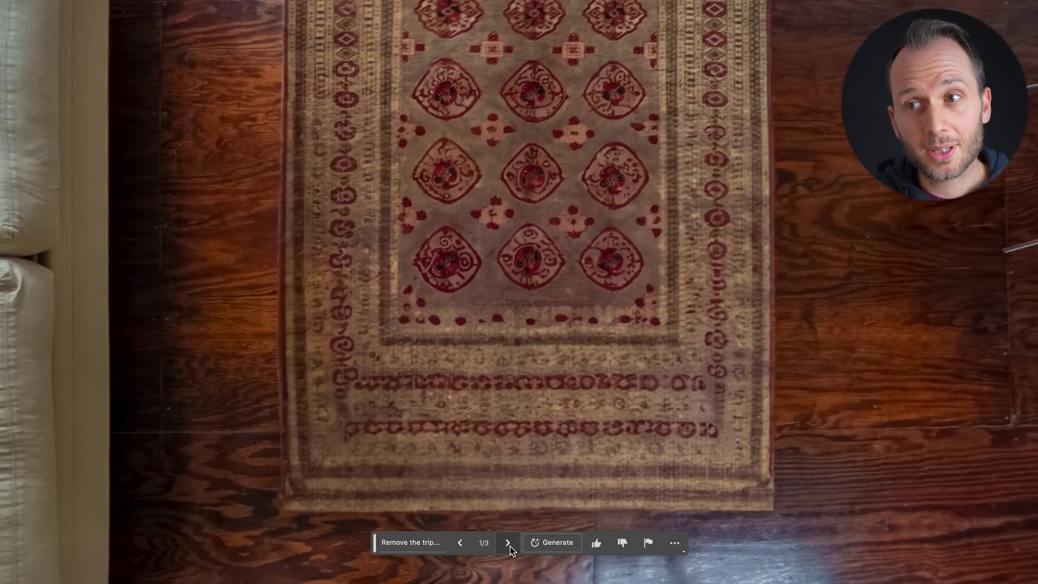
{"action": "left_click", "coordinate": [508, 543]}
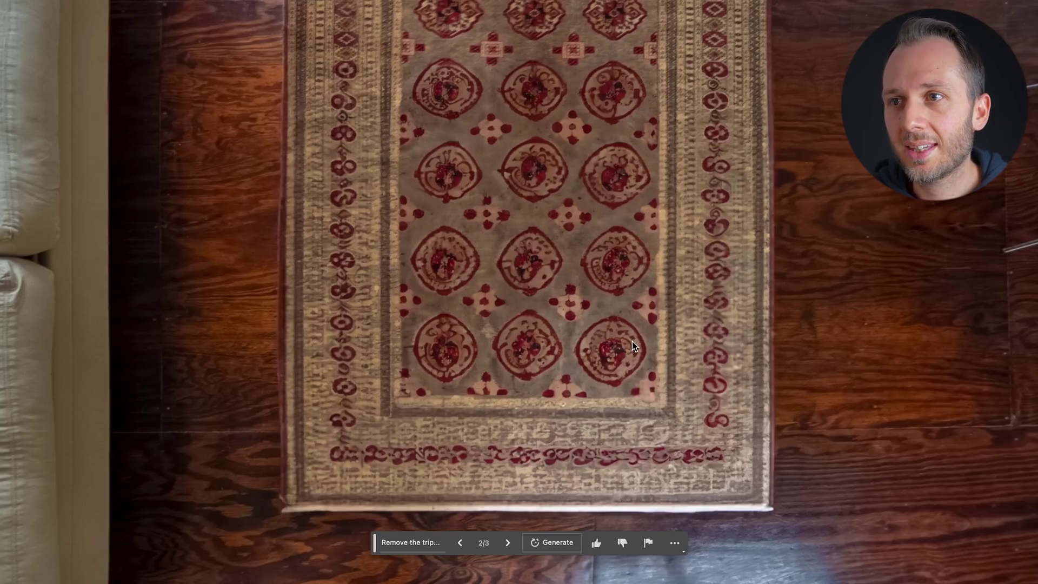
Lasso just the tripod area and generate 'remove the tripod and fix the pattern'.
{"action": "left_click_drag", "start_coordinate": [580, 158], "coordinate": [422, 112]}
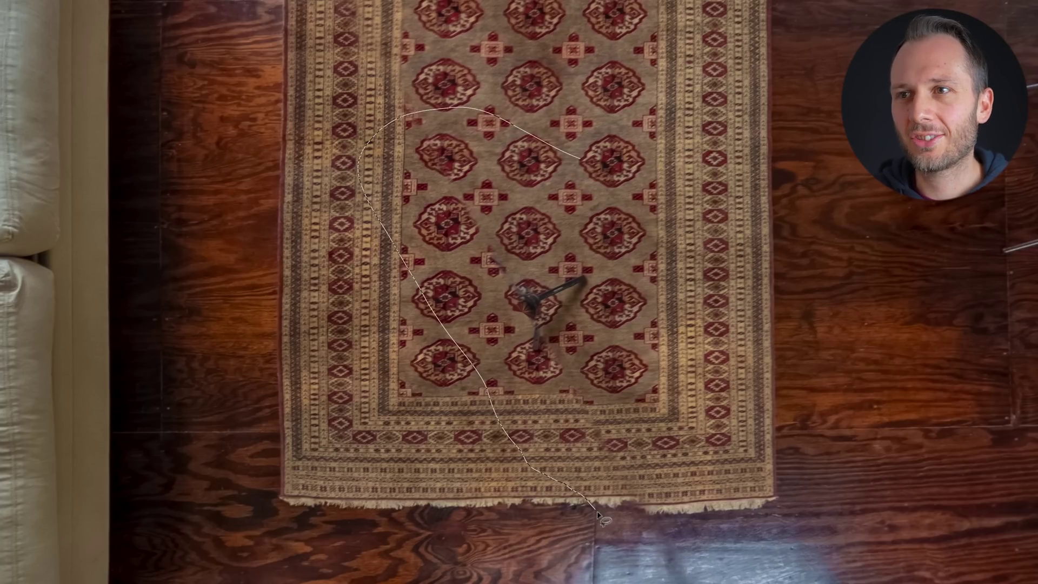
{"action": "left_click_drag", "start_coordinate": [666, 527], "coordinate": [658, 418]}
{"action": "left_click", "coordinate": [452, 538]}
{"action": "type", "text": "remove th"}
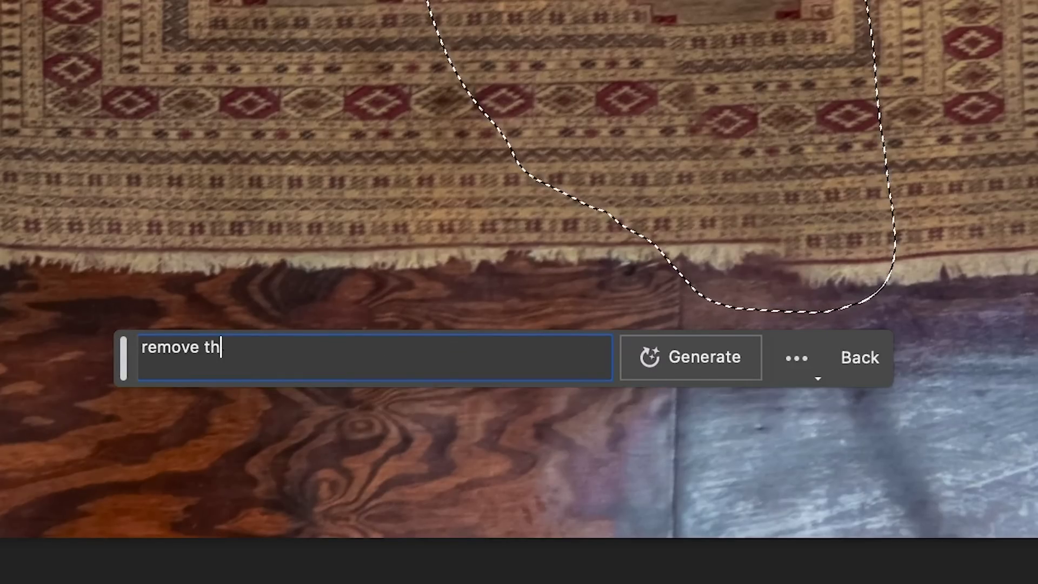
{"action": "type", "text": "e tripod and fix the pattern"}
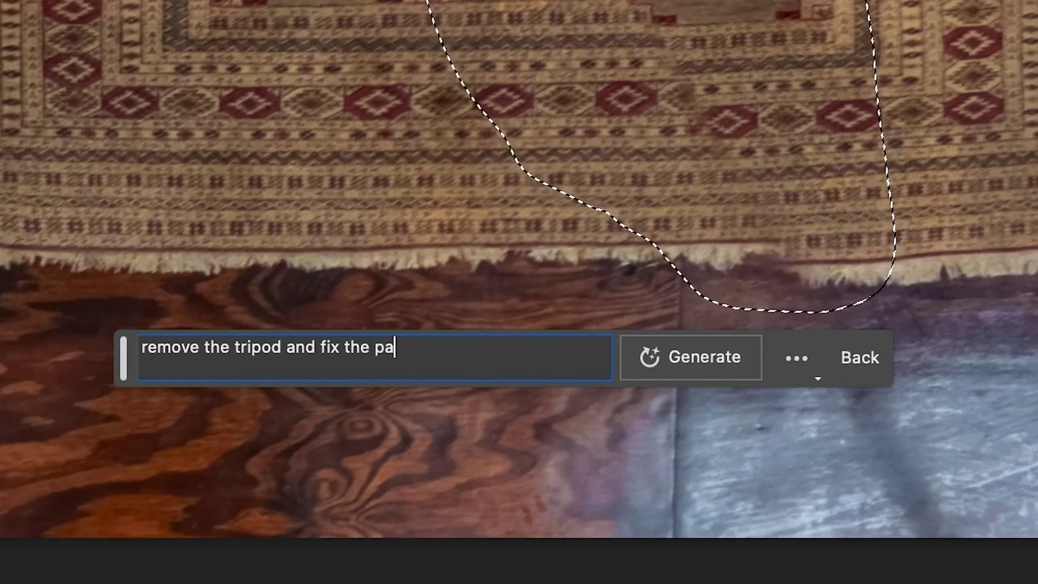
{"action": "left_click", "coordinate": [690, 357]}
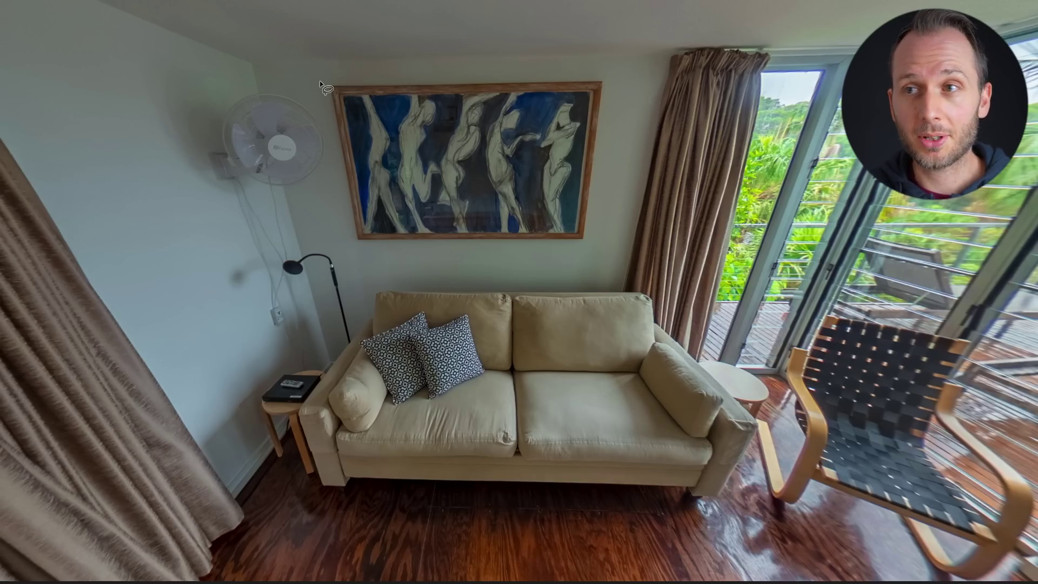
Delete the figure painting, select the bare wall, generate a sunflower oil painting, and outline the couch.
{"action": "left_click_drag", "start_coordinate": [319, 80], "coordinate": [601, 240]}
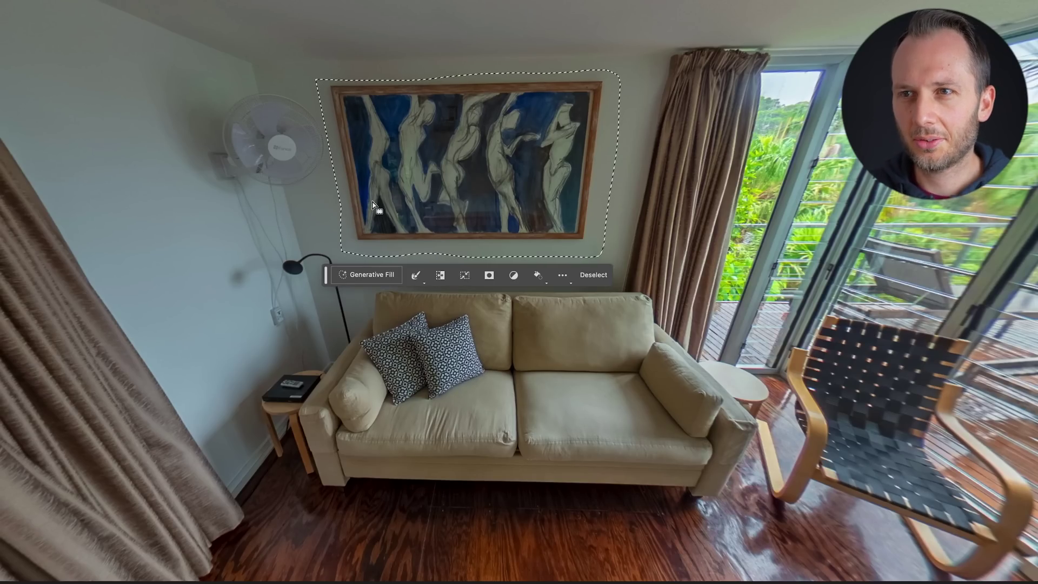
{"action": "key", "text": "Delete"}
{"action": "mouse_move", "coordinate": [327, 80]}
{"action": "left_mouse_down"}
{"action": "mouse_move", "coordinate": [500, 200]}
{"action": "mouse_move", "coordinate": [613, 259]}
{"action": "mouse_move", "coordinate": [628, 243]}
{"action": "left_mouse_up"}
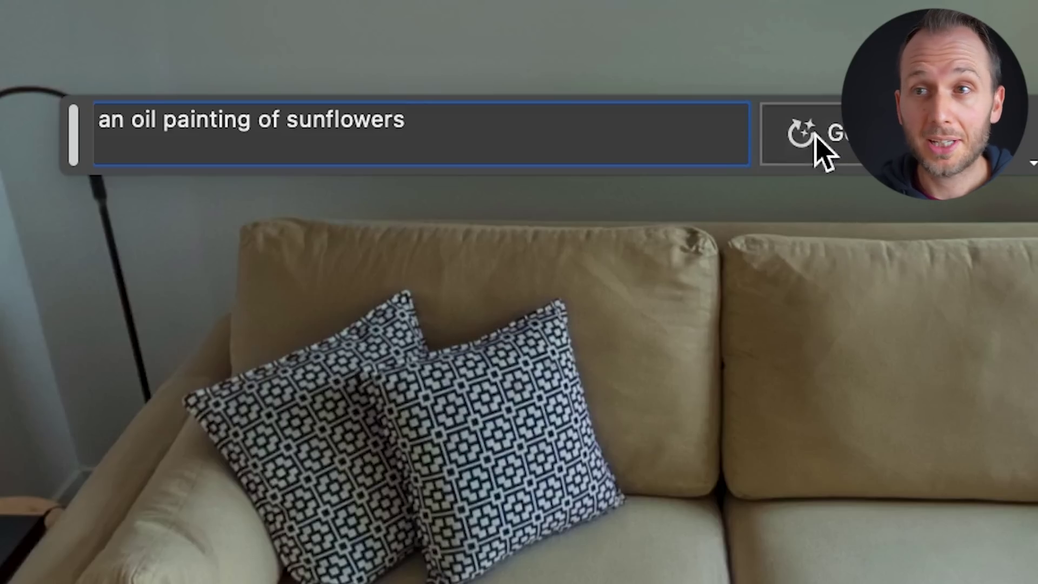
{"action": "left_click", "coordinate": [826, 132]}
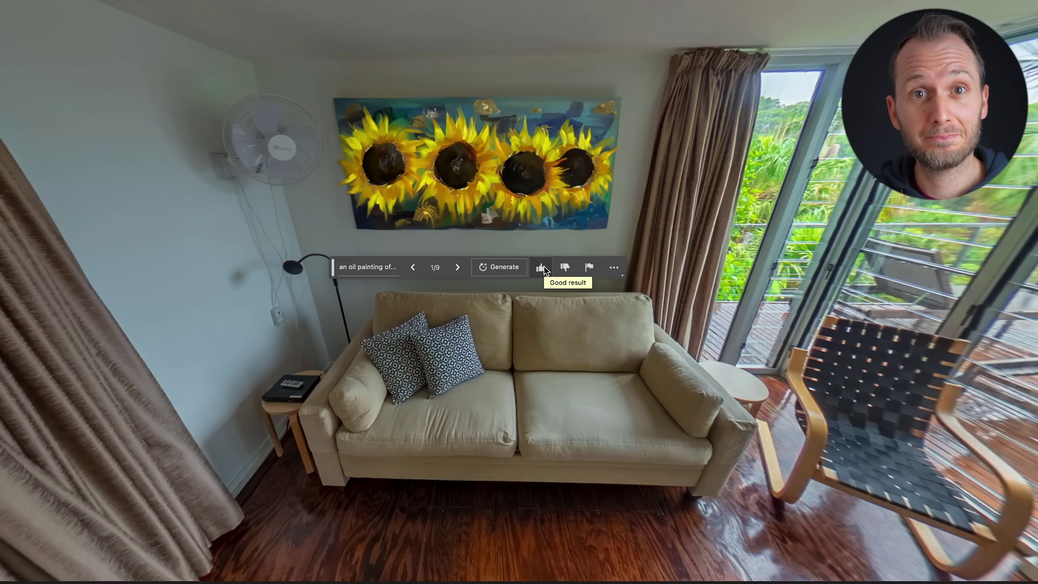
{"action": "mouse_move", "coordinate": [339, 301]}
{"action": "left_mouse_down"}
{"action": "mouse_move", "coordinate": [197, 454]}
{"action": "mouse_move", "coordinate": [632, 516]}
{"action": "mouse_move", "coordinate": [780, 495]}
{"action": "mouse_move", "coordinate": [729, 337]}
{"action": "mouse_move", "coordinate": [432, 265]}
{"action": "left_mouse_up"}
Generate 'a modern blue couch' over the sofa and browse variations 2 and 3.
{"action": "type", "text": "a modern "}
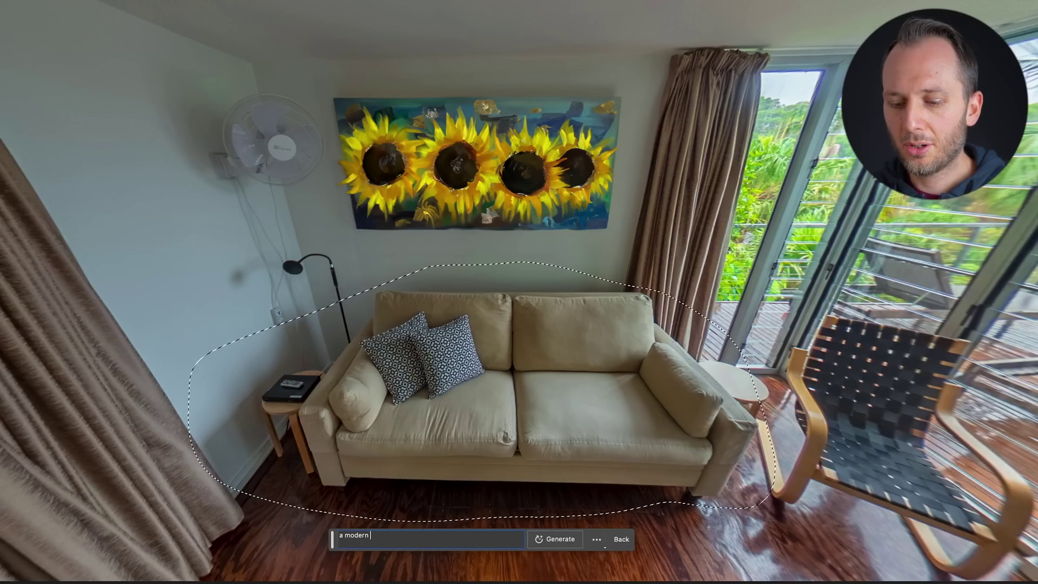
{"action": "type", "text": "blue couch"}
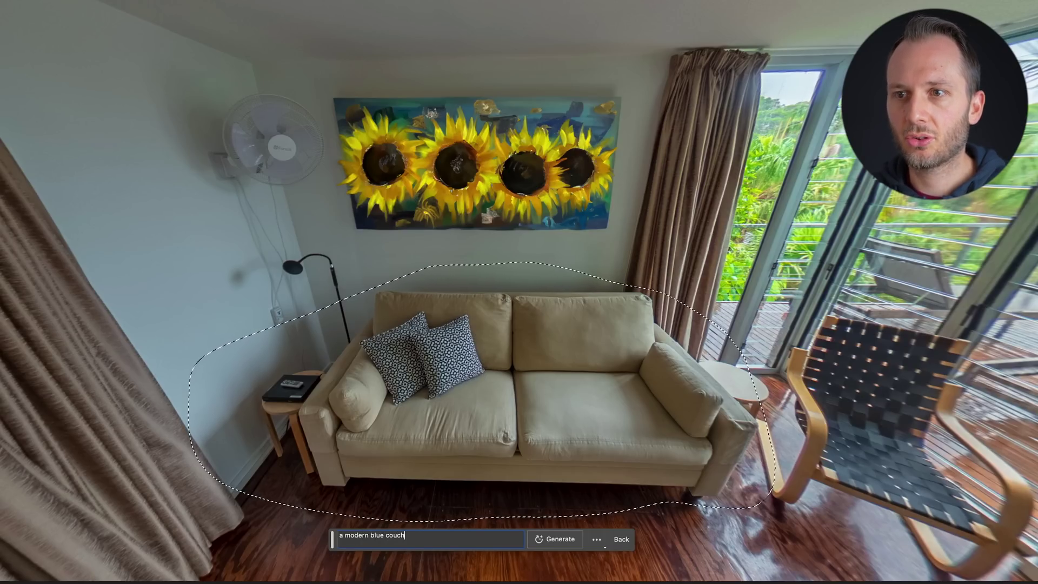
{"action": "left_click", "coordinate": [554, 539]}
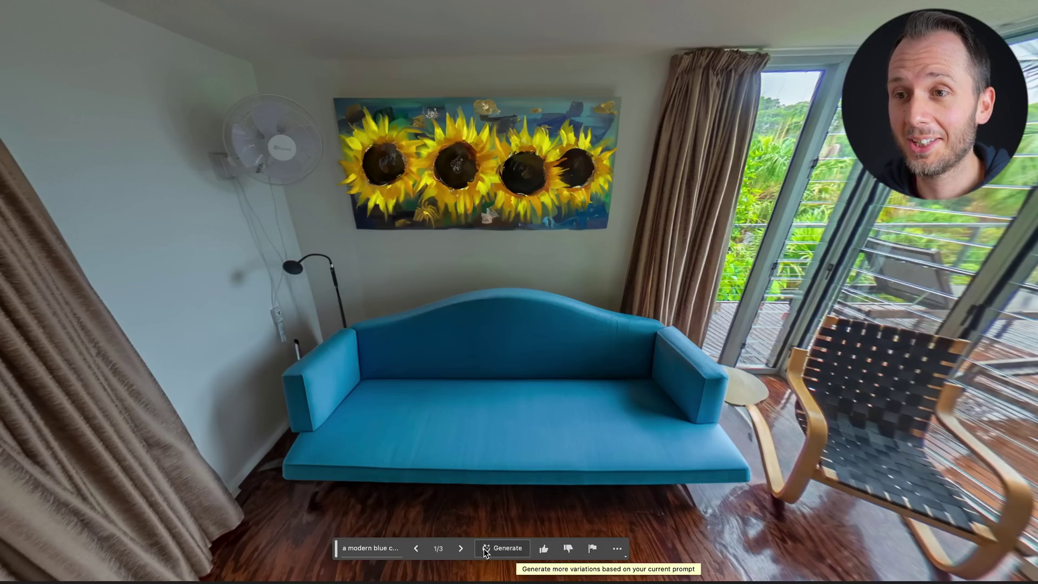
{"action": "left_click", "coordinate": [460, 549]}
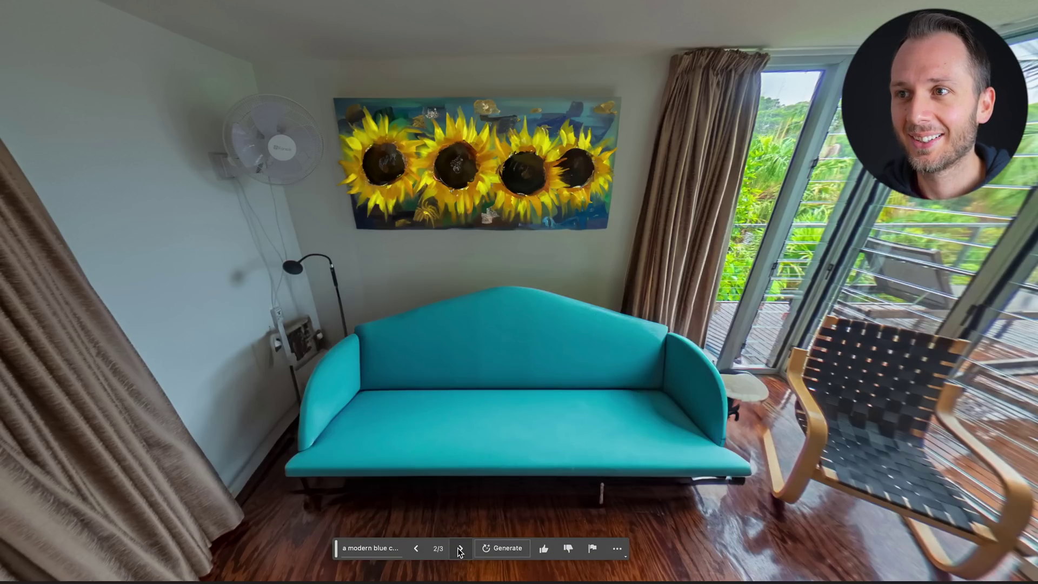
{"action": "left_click", "coordinate": [460, 548]}
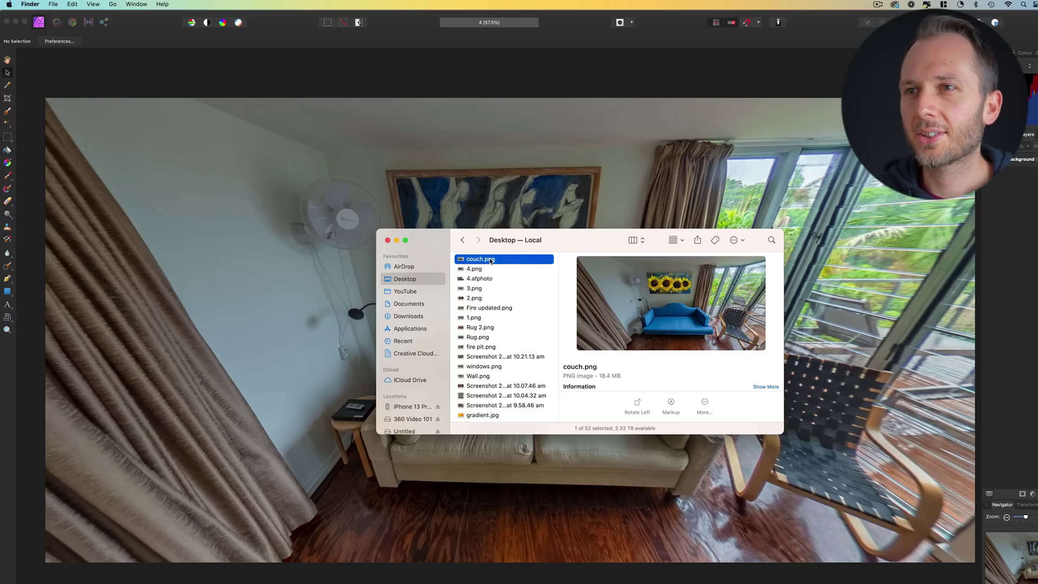
Drag couch.png from Finder into the Affinity Photo document and stretch it over the whole canvas.
{"action": "left_click_drag", "start_coordinate": [490, 259], "coordinate": [766, 191]}
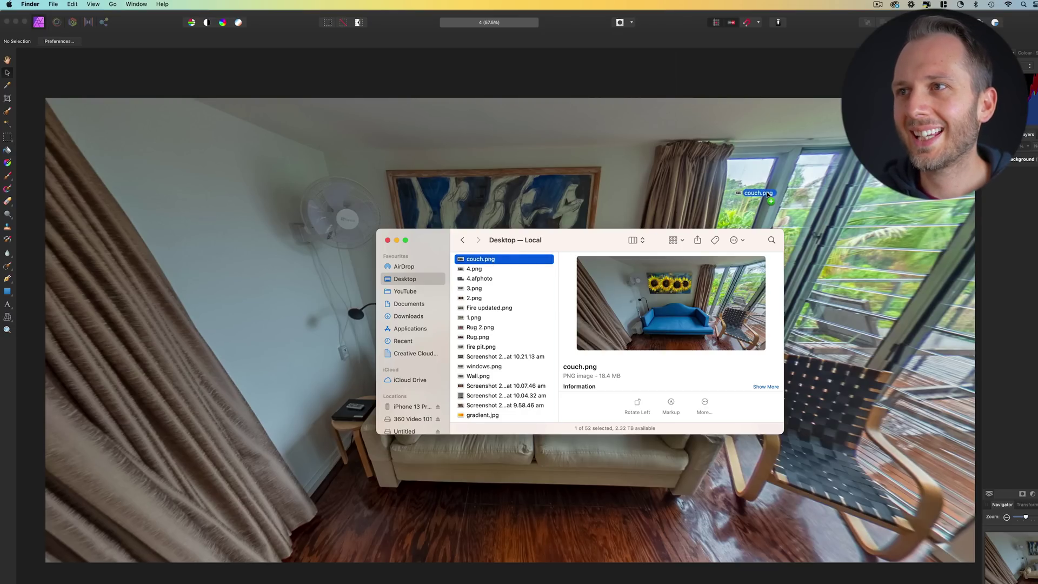
{"action": "left_click_drag", "start_coordinate": [645, 162], "coordinate": [530, 306]}
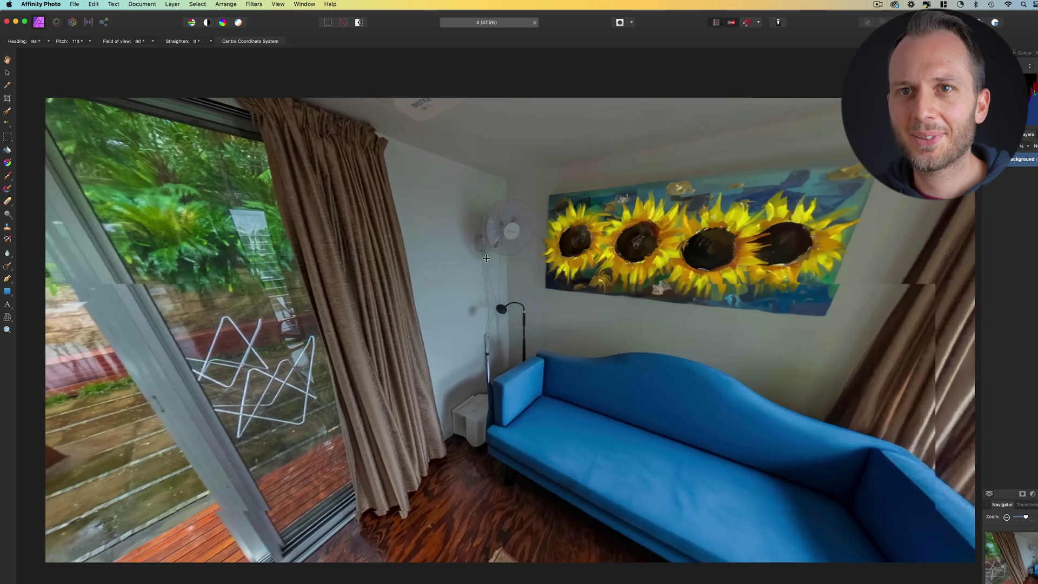
{"action": "left_click_drag", "start_coordinate": [713, 273], "coordinate": [649, 266]}
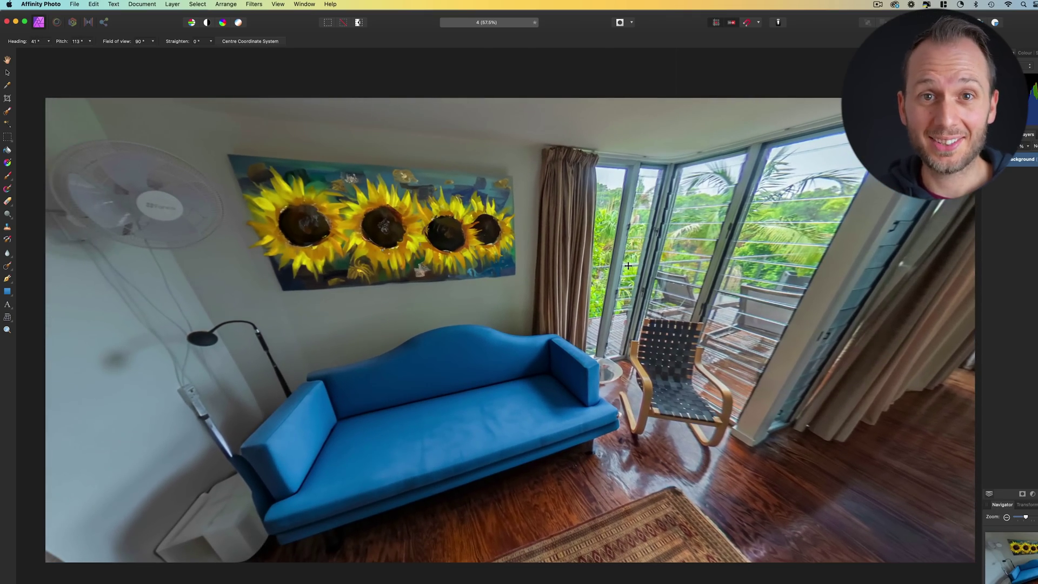